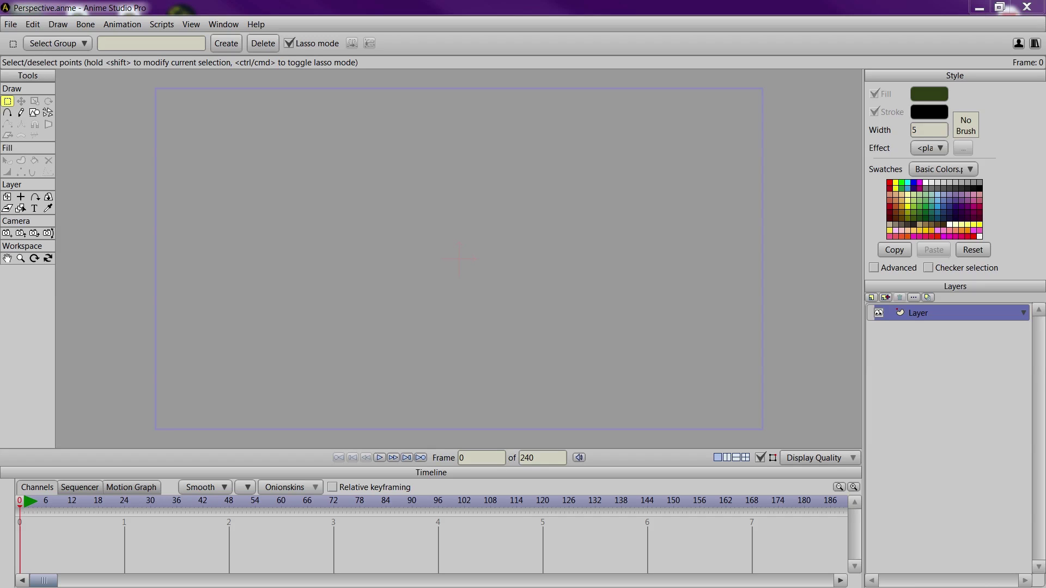
Add a new vector layer named Vanishing Point.
left_click(872, 297)
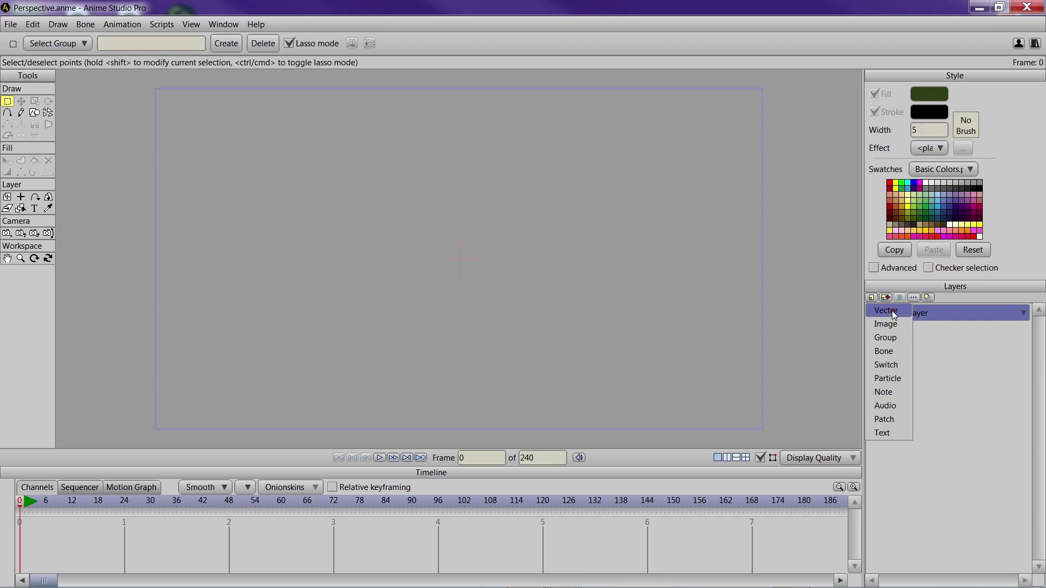
left_click(891, 310)
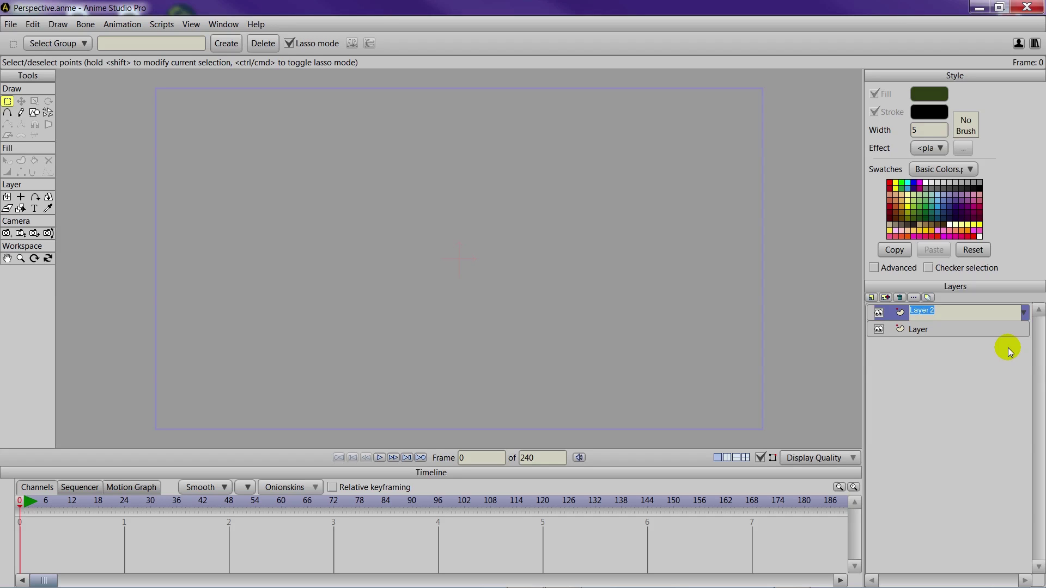
type("Vanishing Point")
key("Return")
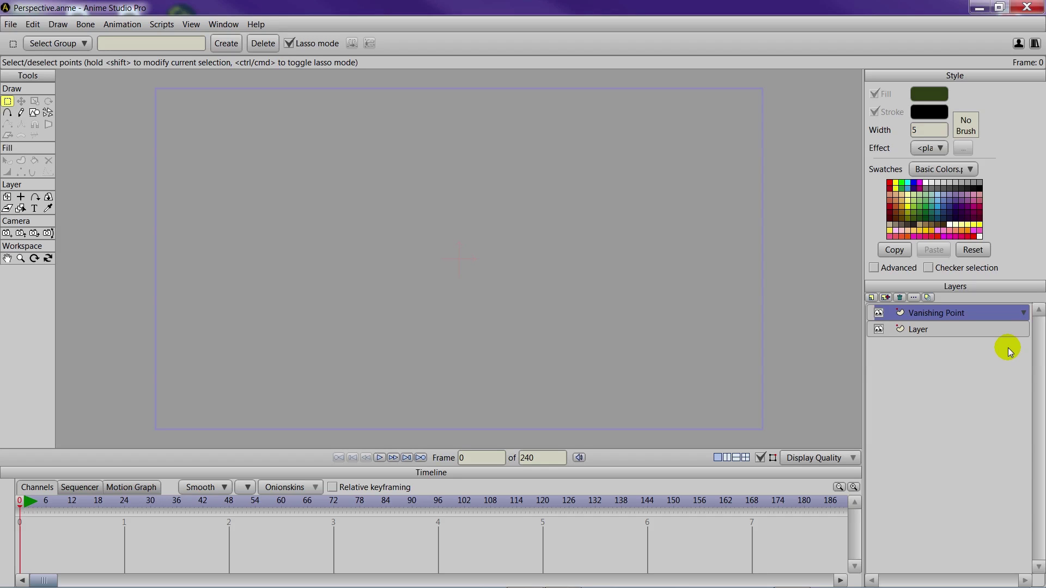
Rename the original layer to Horizon Line in its Layer Settings.
left_click(929, 328)
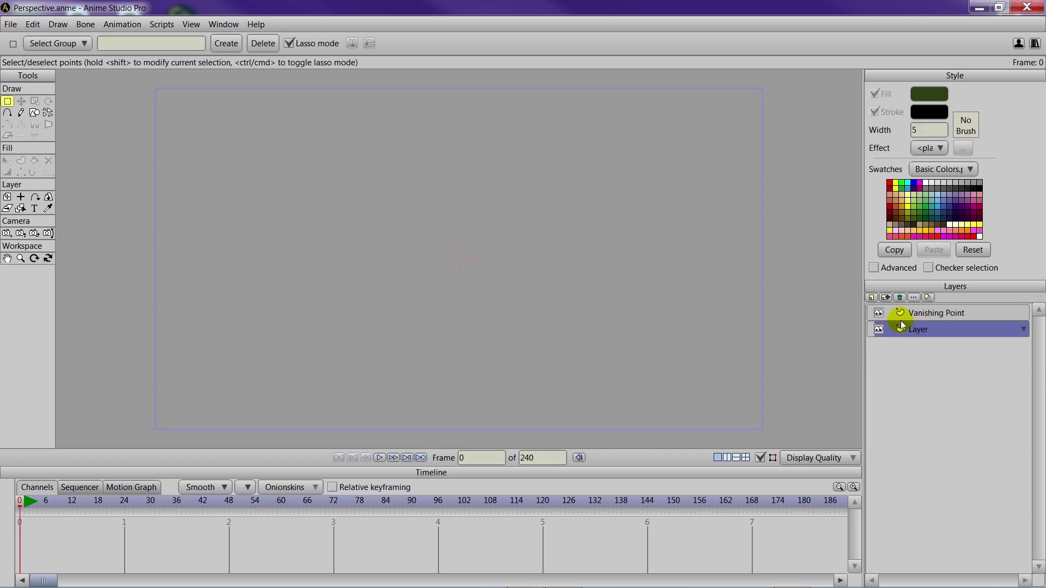
double_click(914, 329)
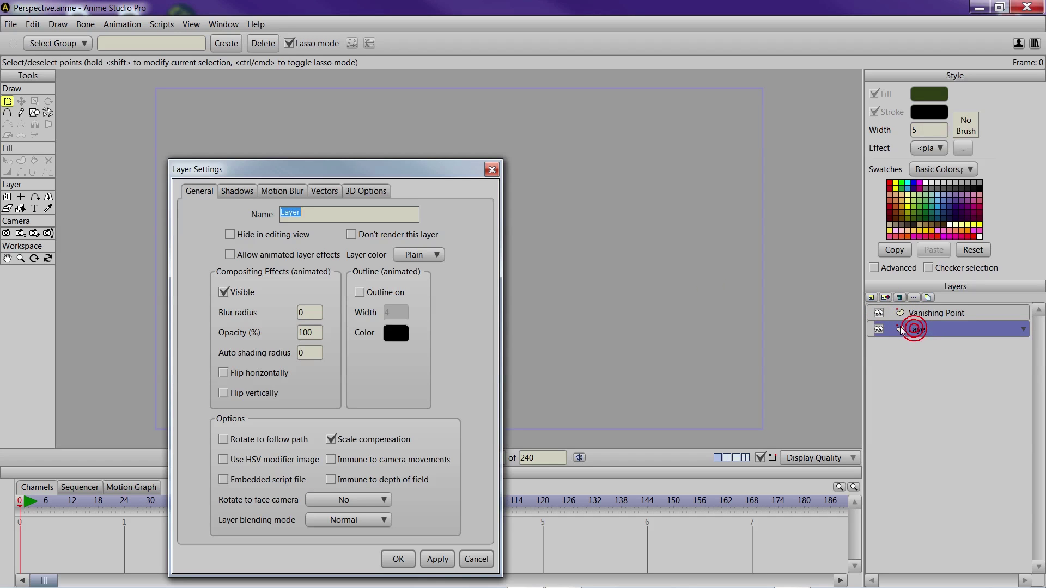
type("H")
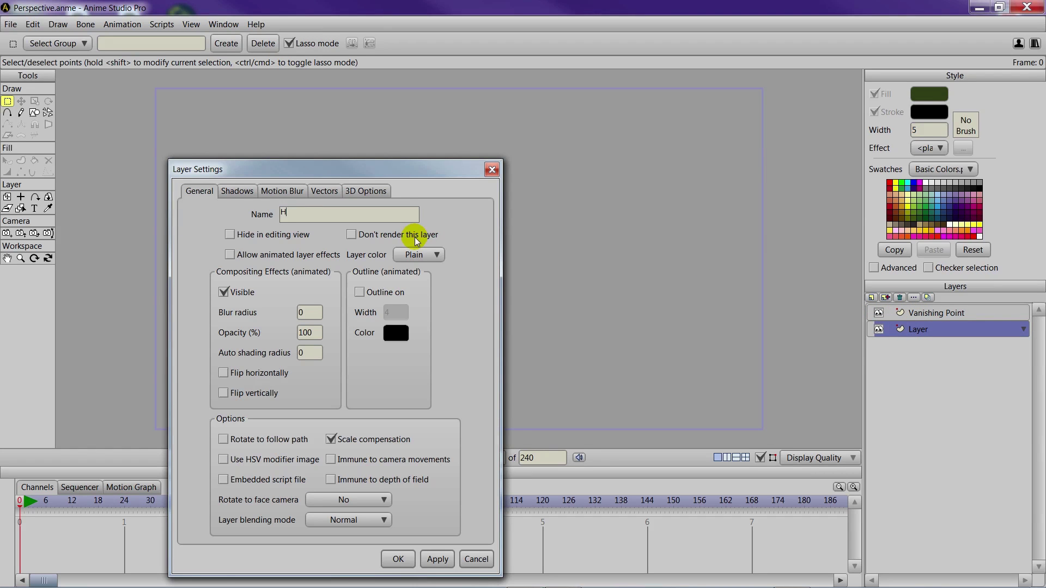
type("orizon Line")
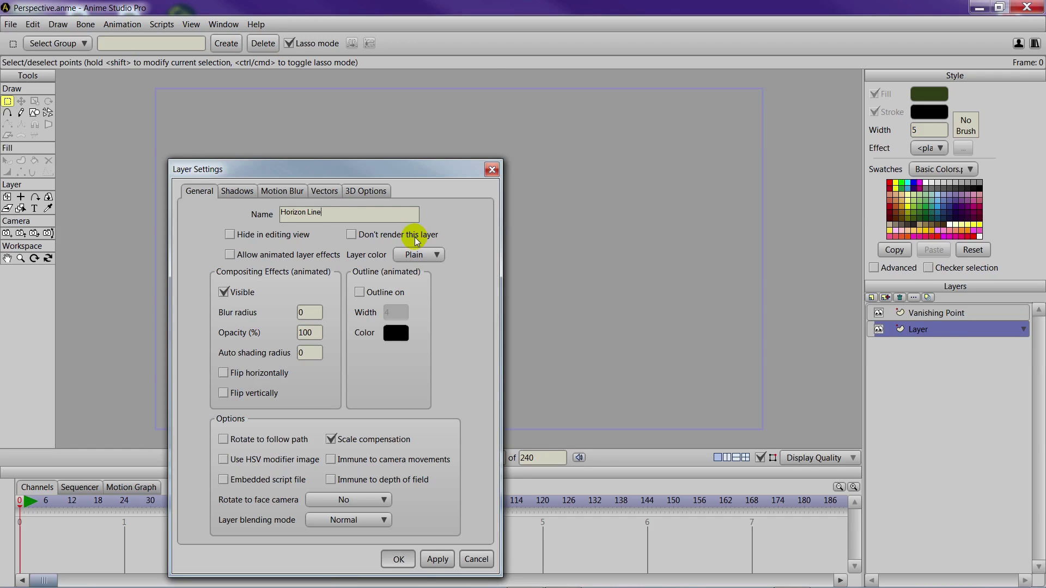
key("Return")
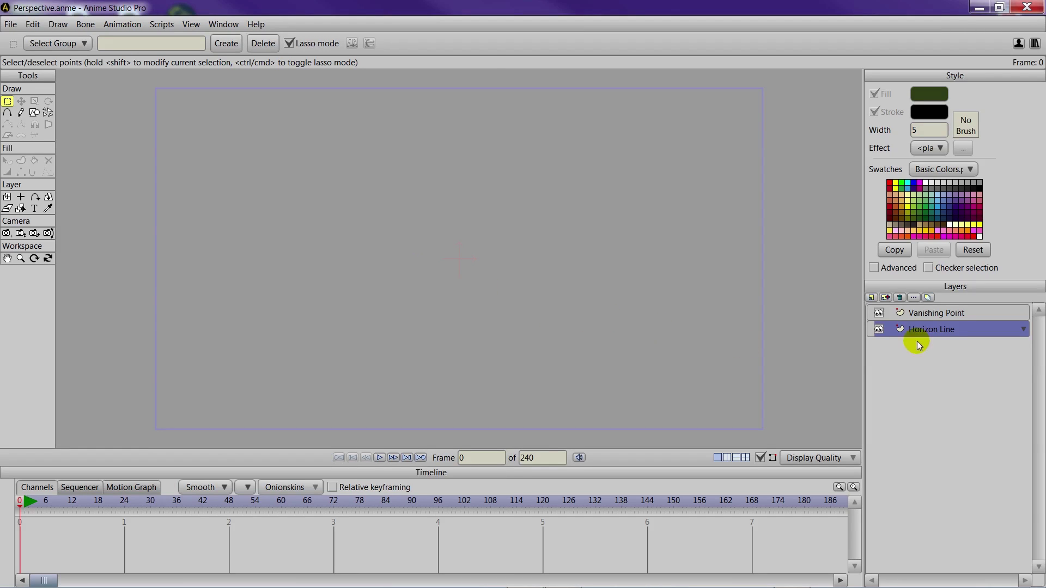
Draw a horizontal line across the canvas and stretch both ends well past the edges.
left_click(7, 112)
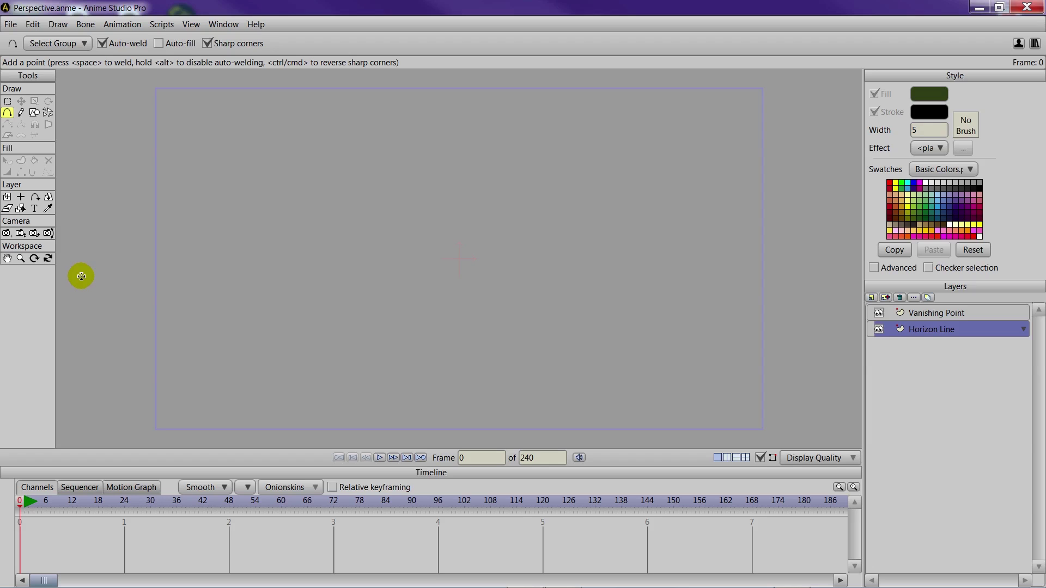
left_click_drag(81, 277, 863, 311)
scroll(663, 323, "down", 3)
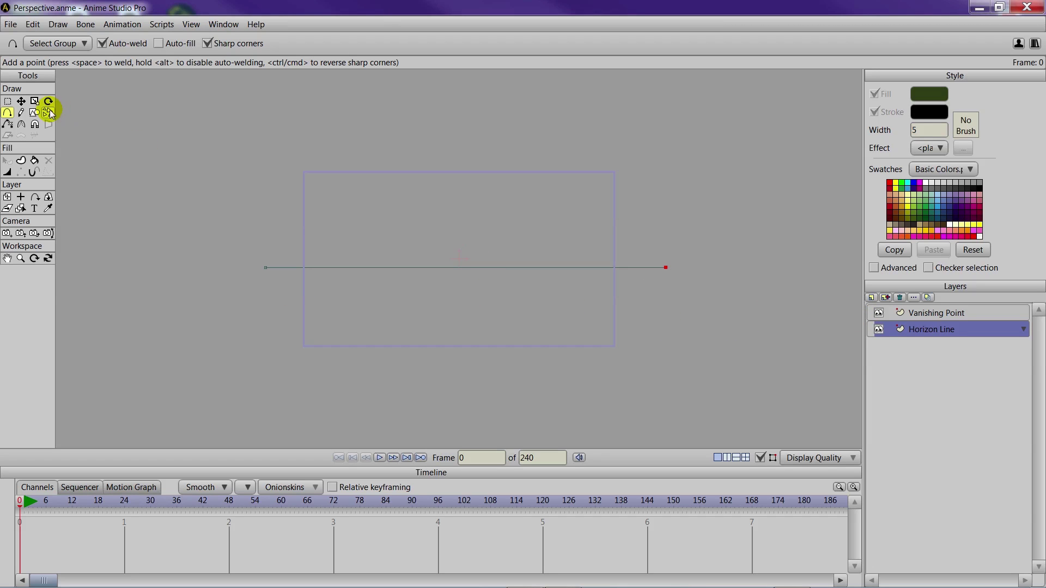
left_click(21, 102)
left_click_drag(670, 271, 780, 271)
left_click_drag(267, 271, 139, 271)
Turn the horizon edge into a stroked shape with no fill.
left_click(22, 159)
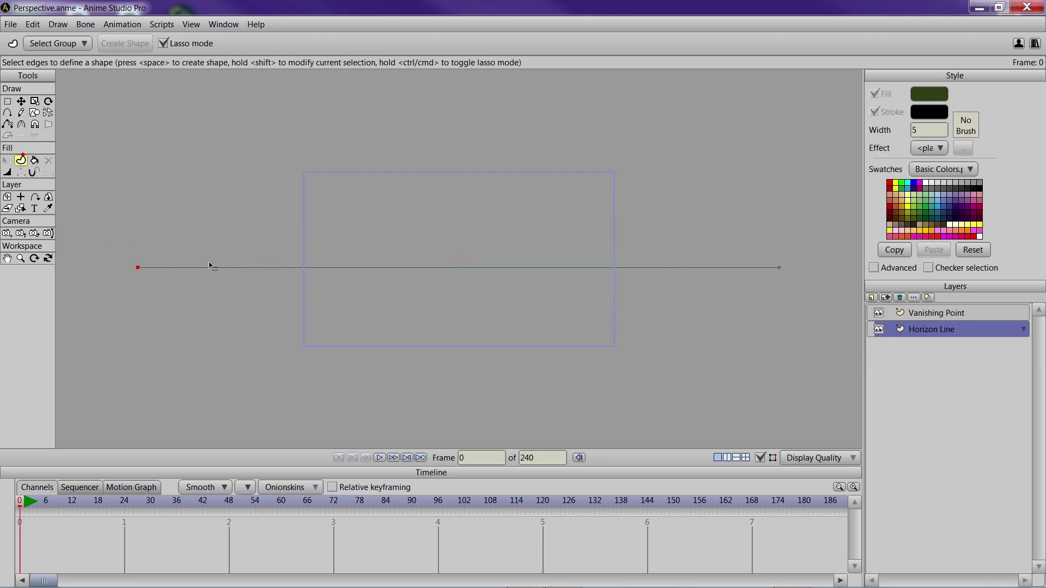
left_click(214, 267)
left_click(134, 46)
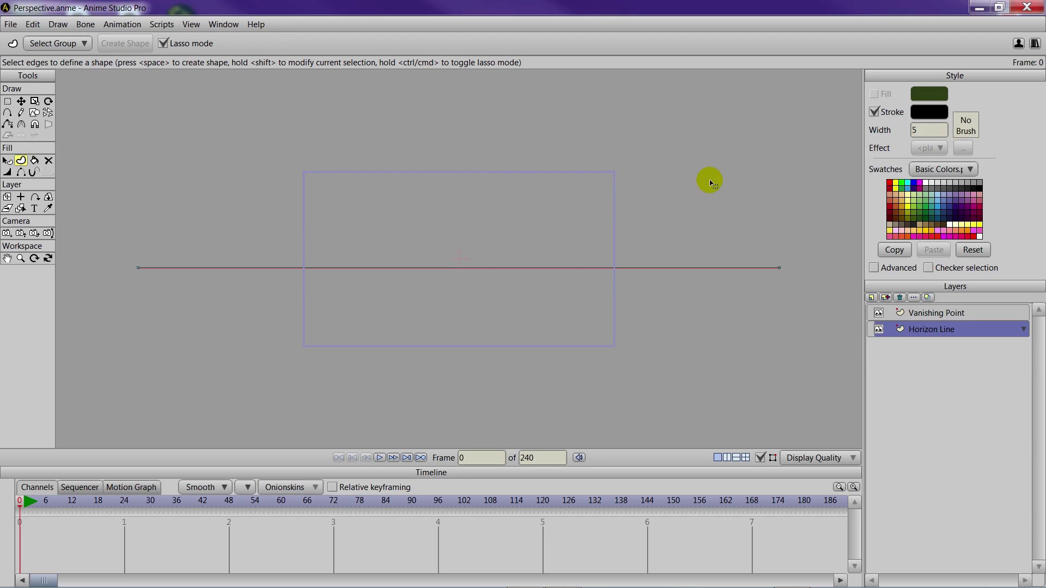
On the Vanishing Point layer, draw two stroked lines fanning right from one horizon point.
left_click(923, 315)
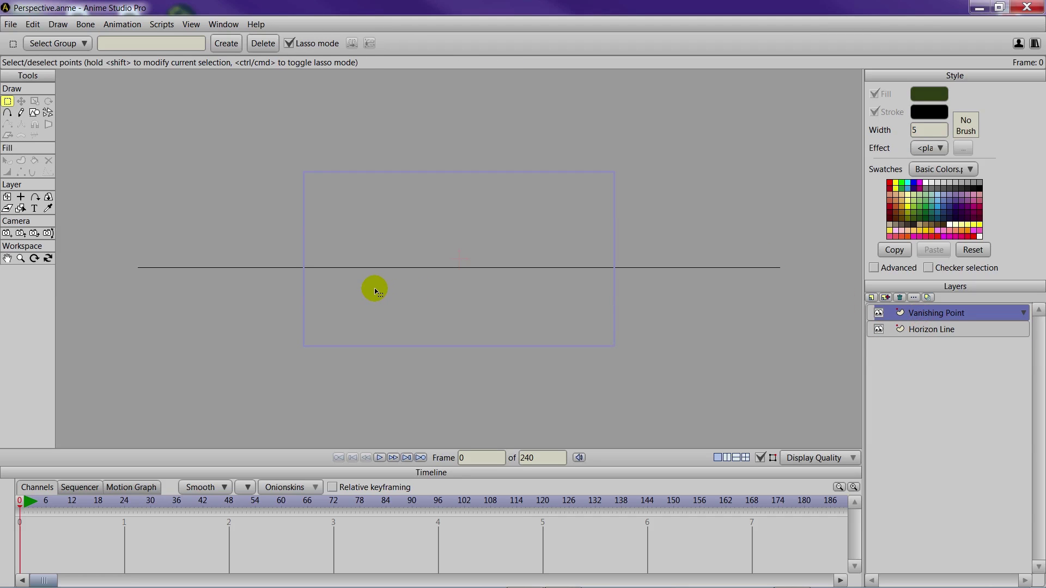
left_click_drag(374, 289, 427, 284)
left_click(8, 113)
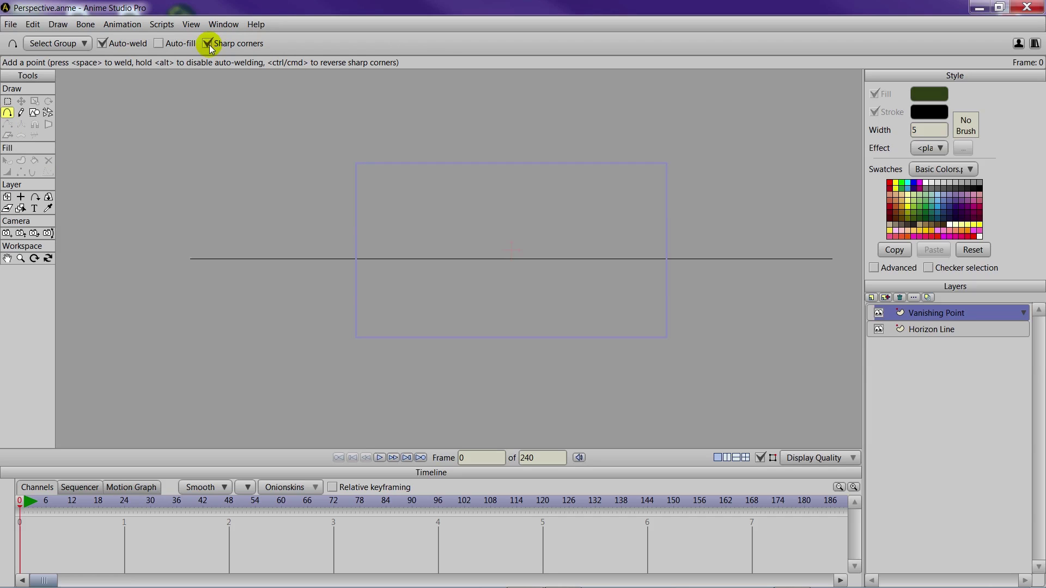
left_click_drag(367, 289, 275, 301)
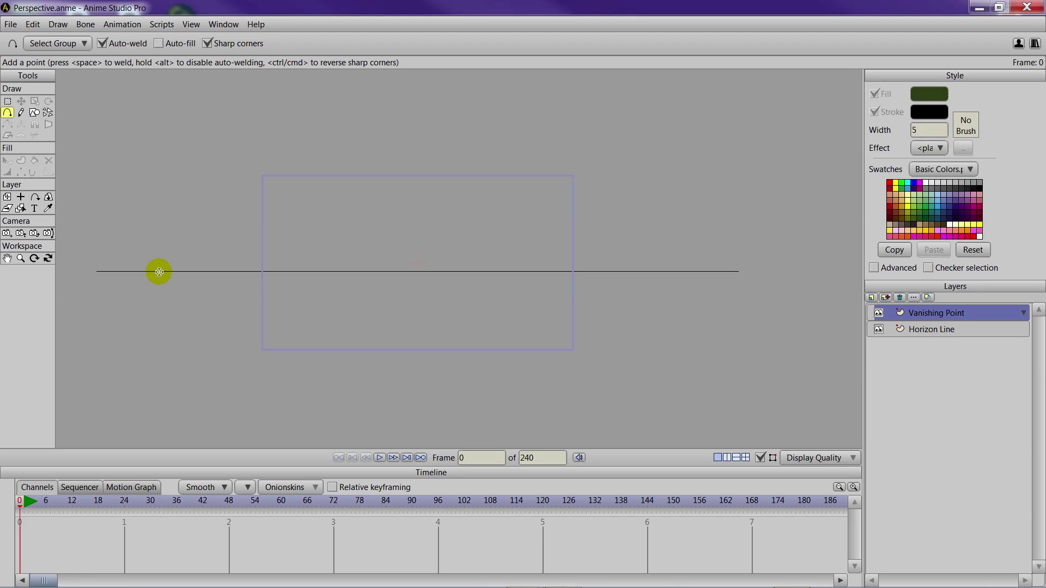
left_click_drag(159, 271, 424, 145)
left_click_drag(159, 271, 431, 376)
left_click(21, 160)
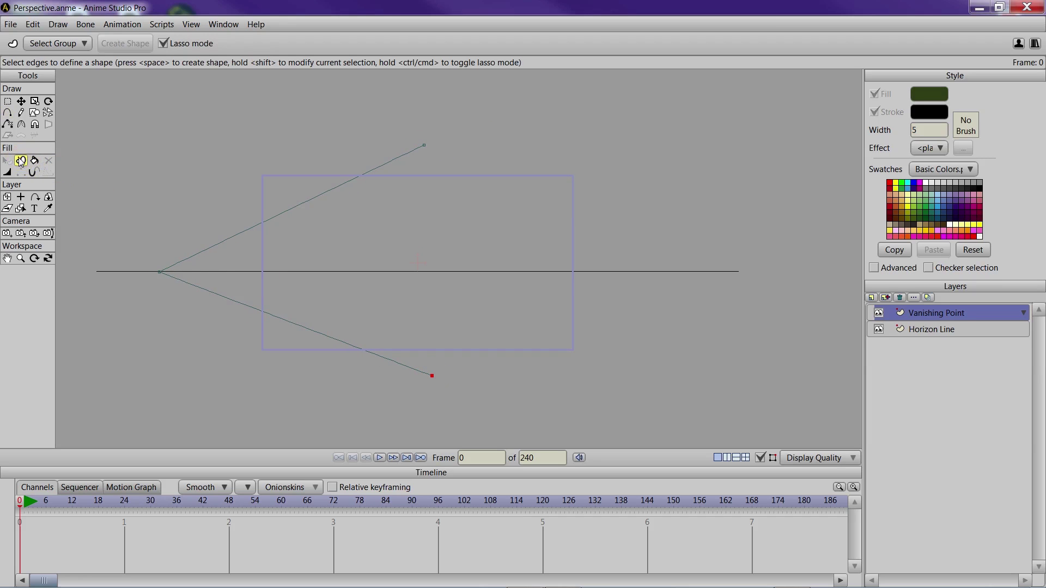
mouse_move(433, 122)
left_mouse_down()
mouse_move(352, 126)
mouse_move(118, 229)
mouse_move(172, 346)
mouse_move(441, 397)
mouse_move(509, 227)
mouse_move(391, 121)
left_mouse_up()
left_click(131, 44)
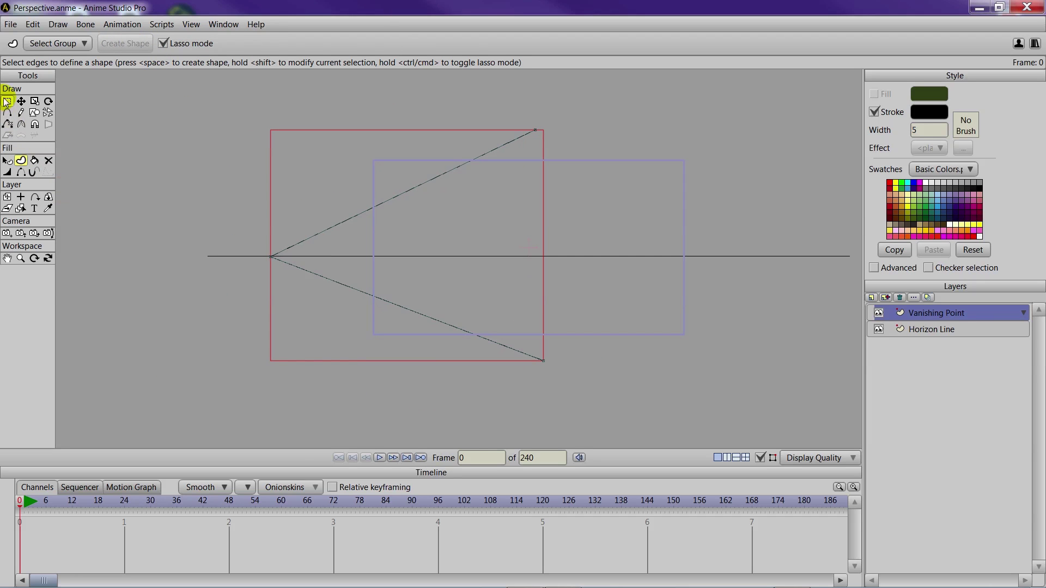
Slide the shared vanishing point slightly right along the horizon line.
left_click(20, 101)
scroll(182, 282, "up", 5)
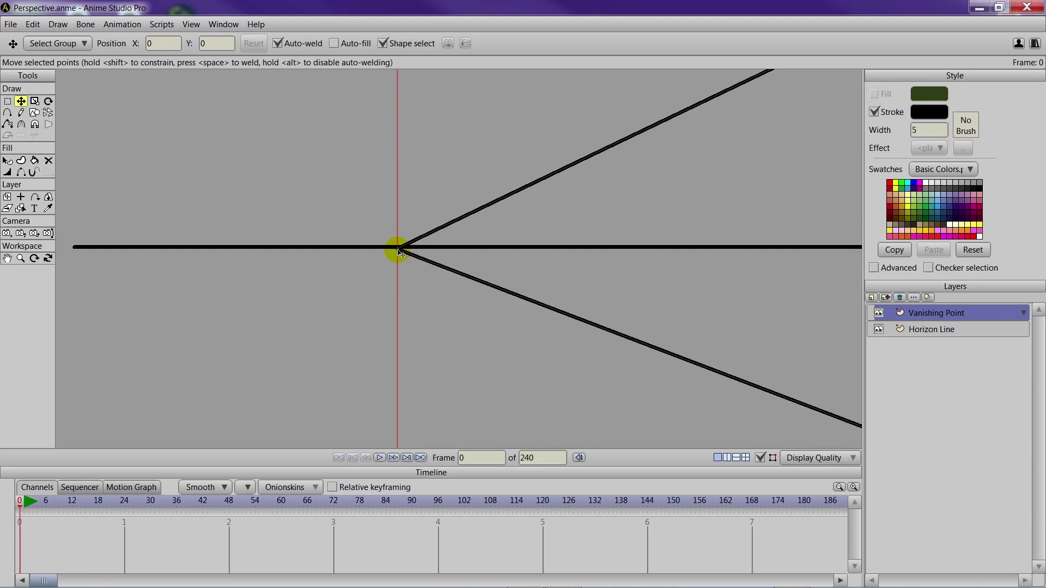
left_click(401, 252)
left_click_drag(400, 252, 401, 252)
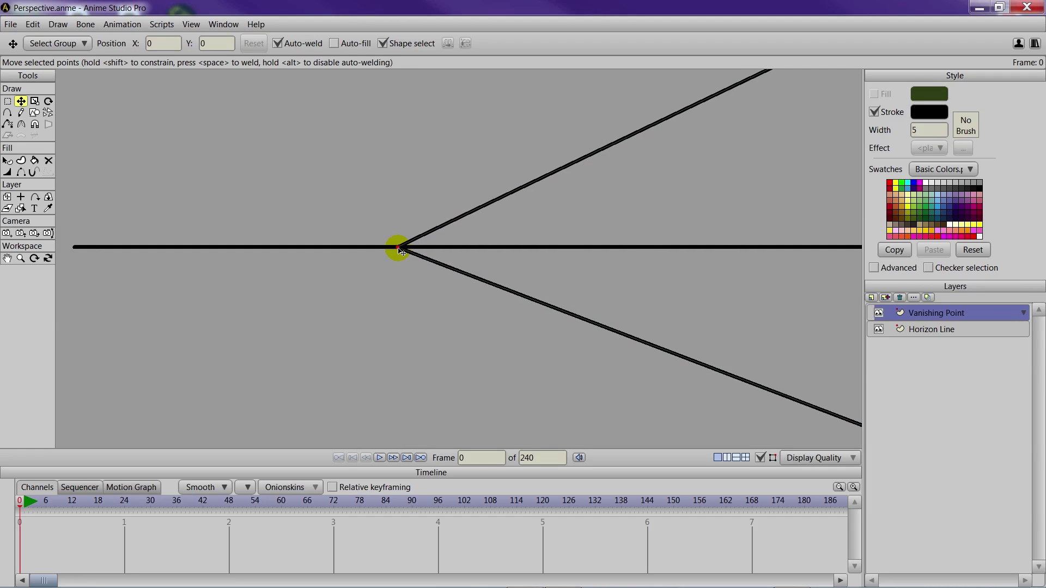
scroll(402, 251, "down", 5)
left_click_drag(532, 282, 406, 292)
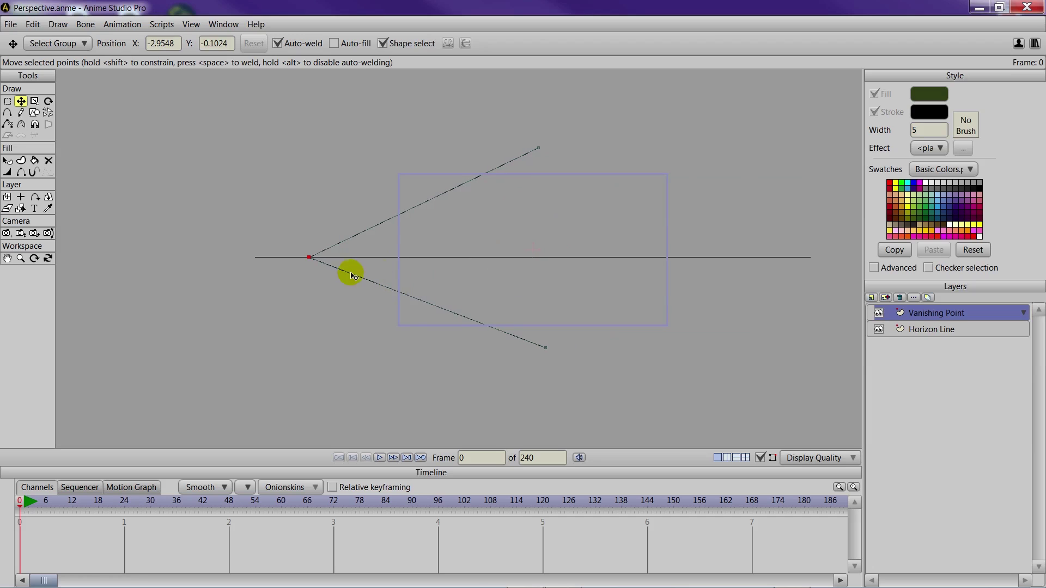
scroll(521, 280, "up", 5)
scroll(545, 294, "down", 5)
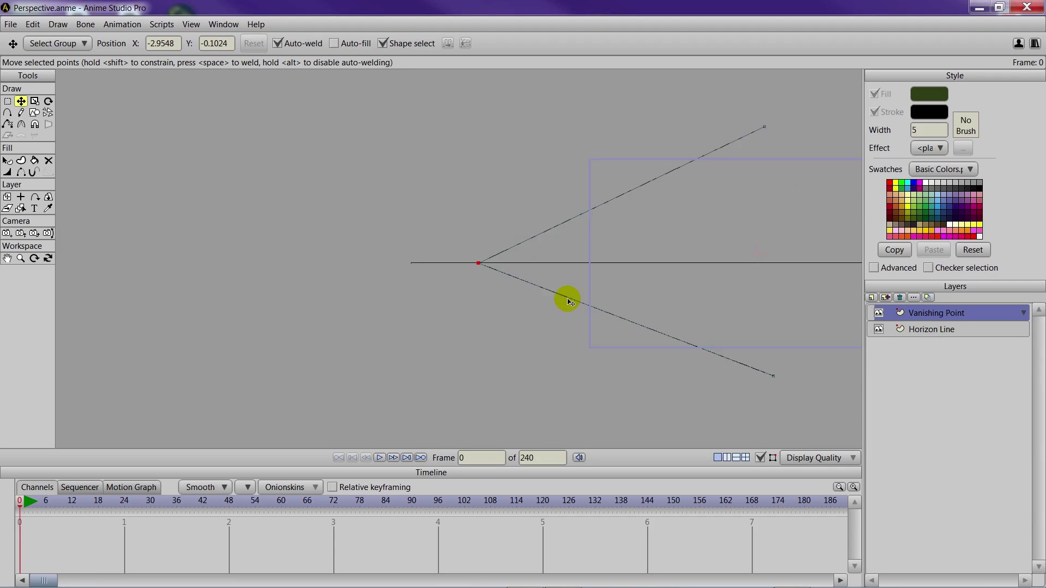
left_click_drag(568, 301, 296, 294)
scroll(362, 292, "down", 2)
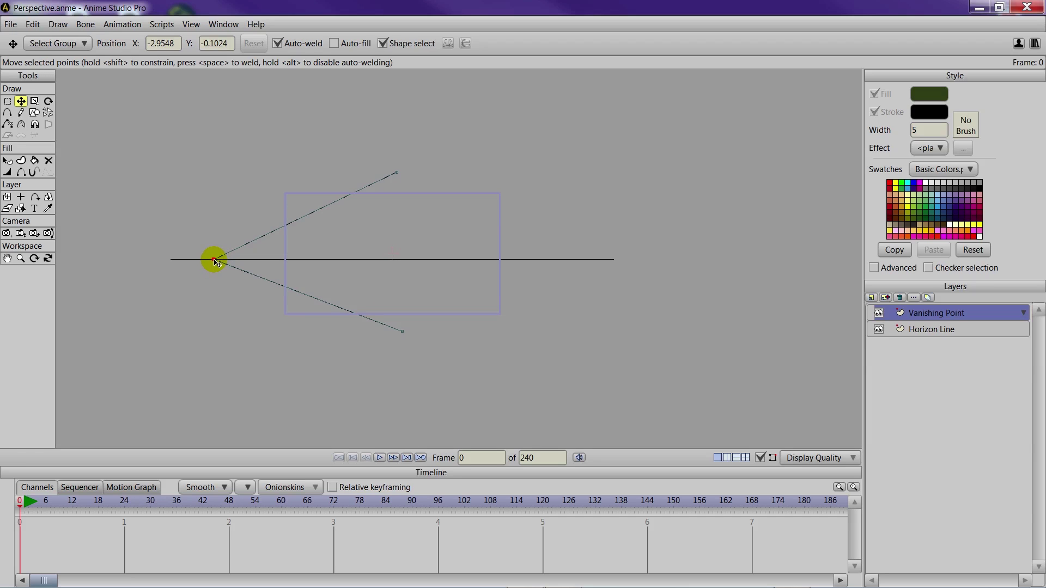
left_click_drag(216, 263, 253, 269)
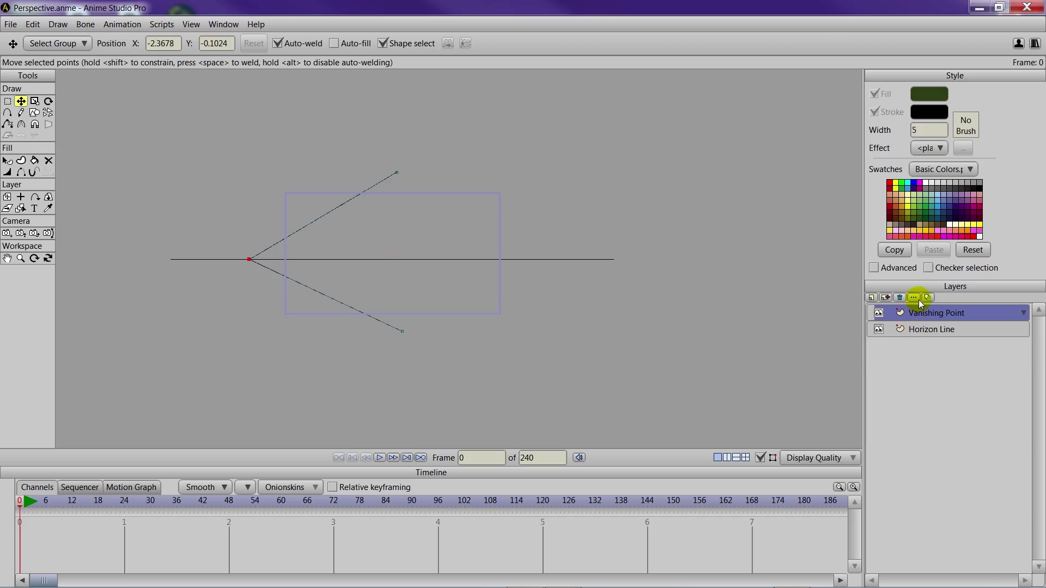
Add a vector layer named Building and place it below Horizon Line.
left_click(870, 299)
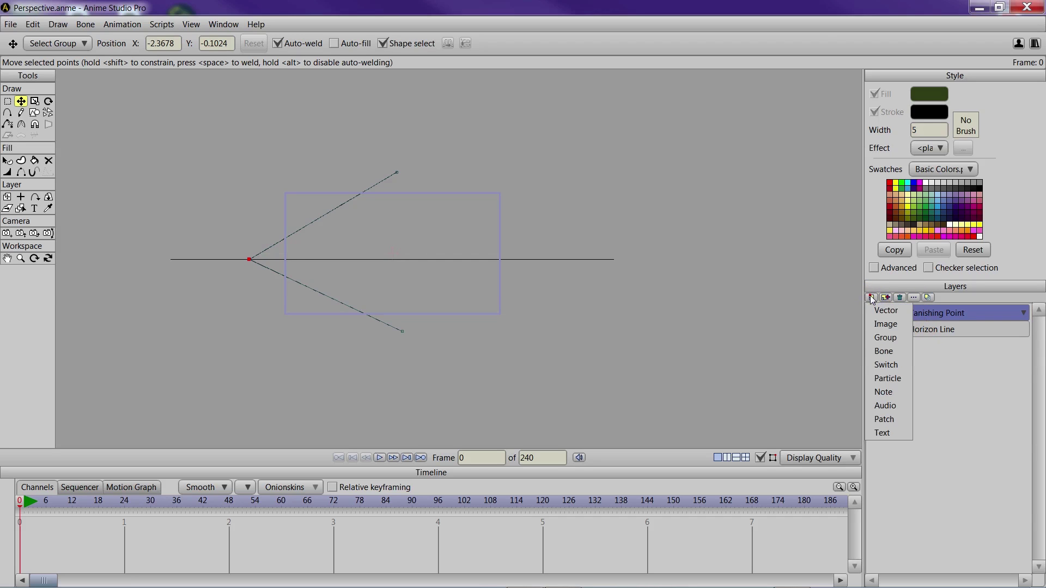
left_click(878, 305)
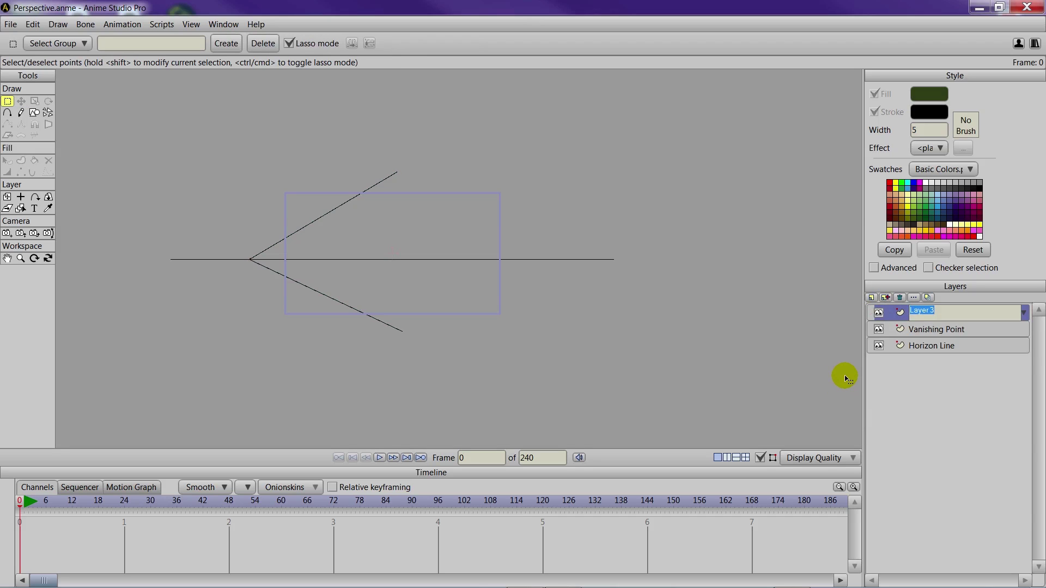
type("Building")
key("Return")
left_click_drag(914, 319, 919, 360)
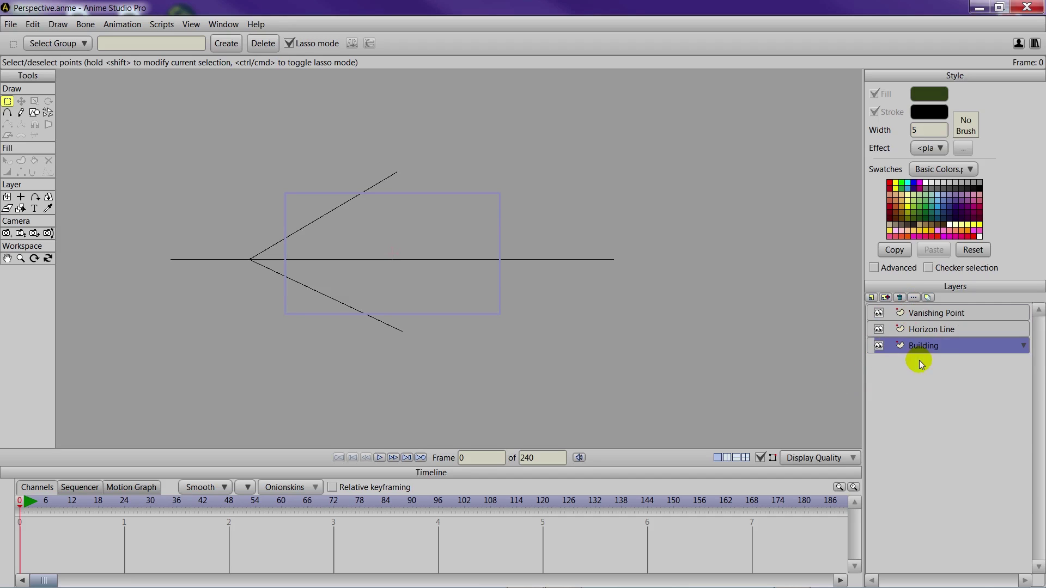
Draw a dark green filled square straddling the horizon between the perspective lines.
left_click(34, 112)
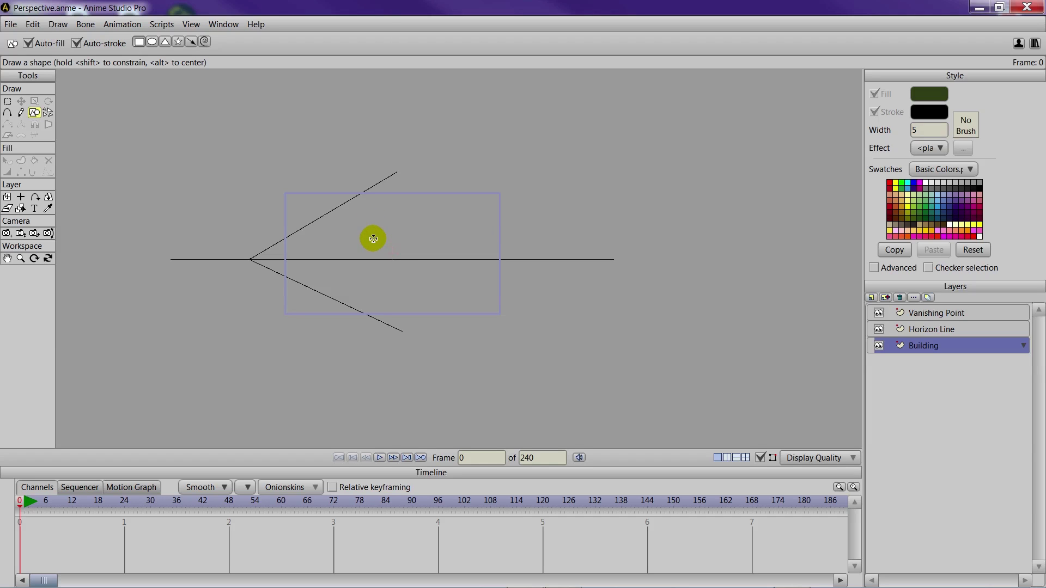
left_click_drag(373, 239, 414, 280)
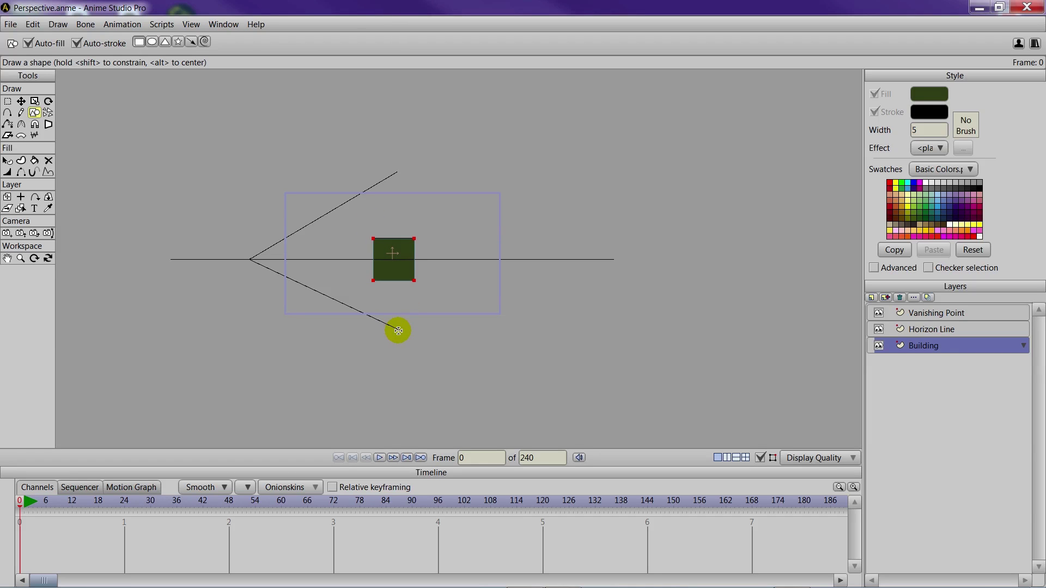
left_click_drag(398, 331, 455, 329)
scroll(457, 329, "up", 2)
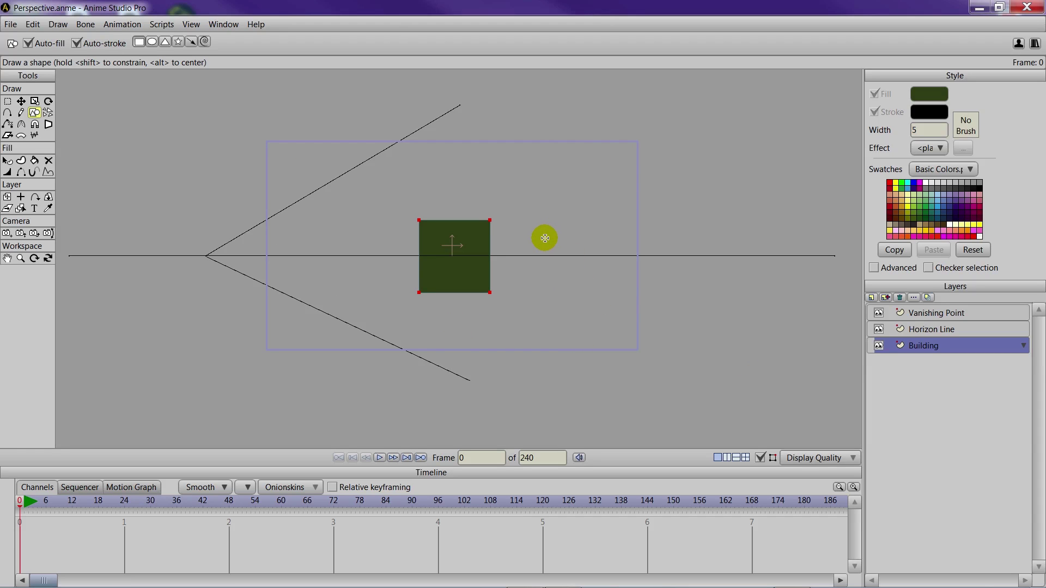
left_click(931, 314)
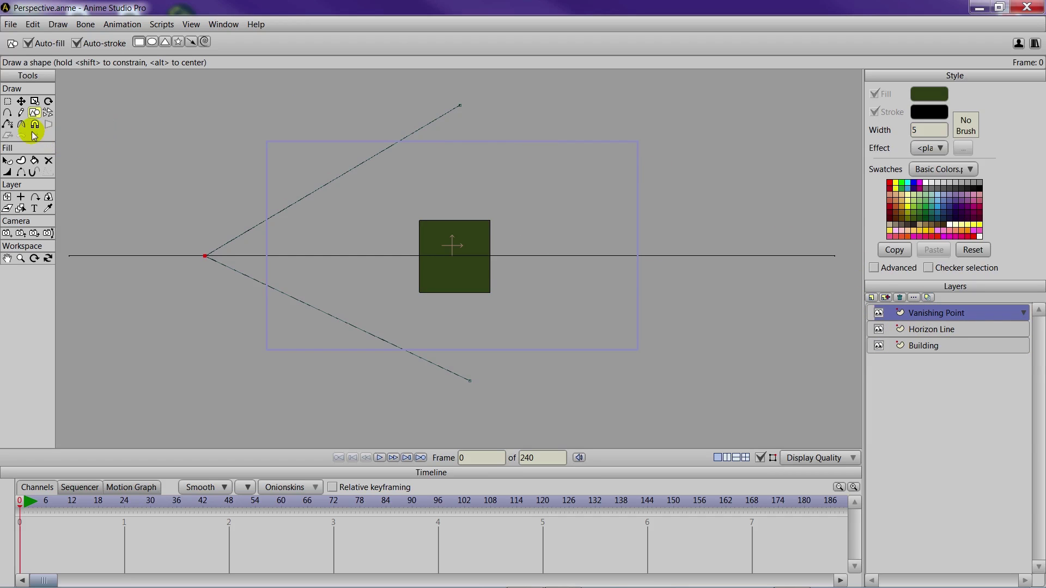
Move the upper perspective line's endpoint so it runs through the square's top-left corner.
left_click(20, 100)
left_click(460, 105)
left_click_drag(460, 105, 467, 145)
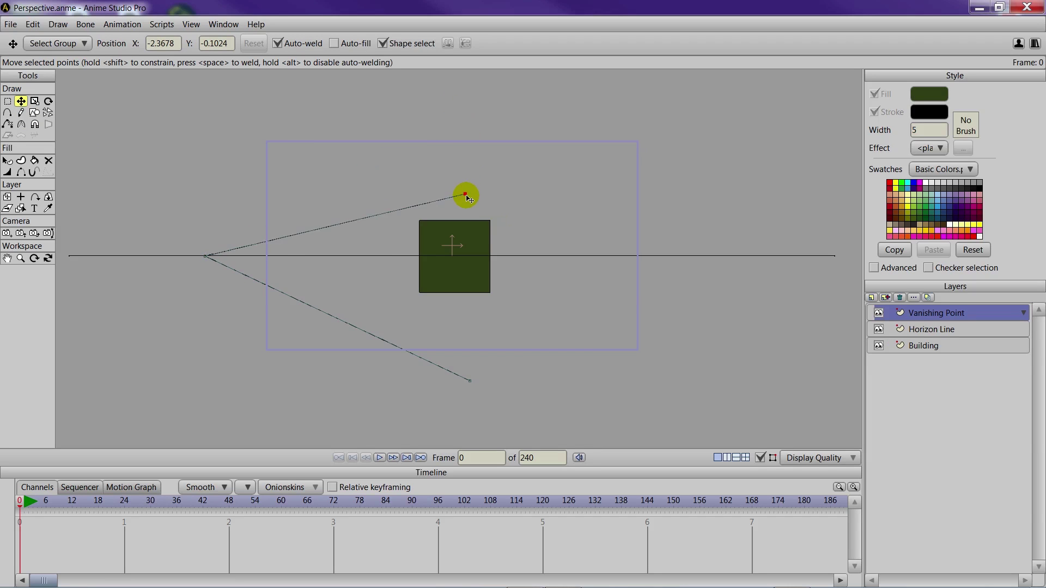
left_click_drag(465, 199, 518, 206)
Bring the lower perspective line's endpoint through the square's bottom-left corner.
scroll(464, 208, "up", 5)
scroll(551, 153, "down", 3)
scroll(551, 152, "down", 2)
left_click(503, 376)
left_click_drag(506, 378, 471, 276)
scroll(471, 276, "up", 5)
left_click_drag(528, 353, 527, 347)
scroll(527, 347, "down", 5)
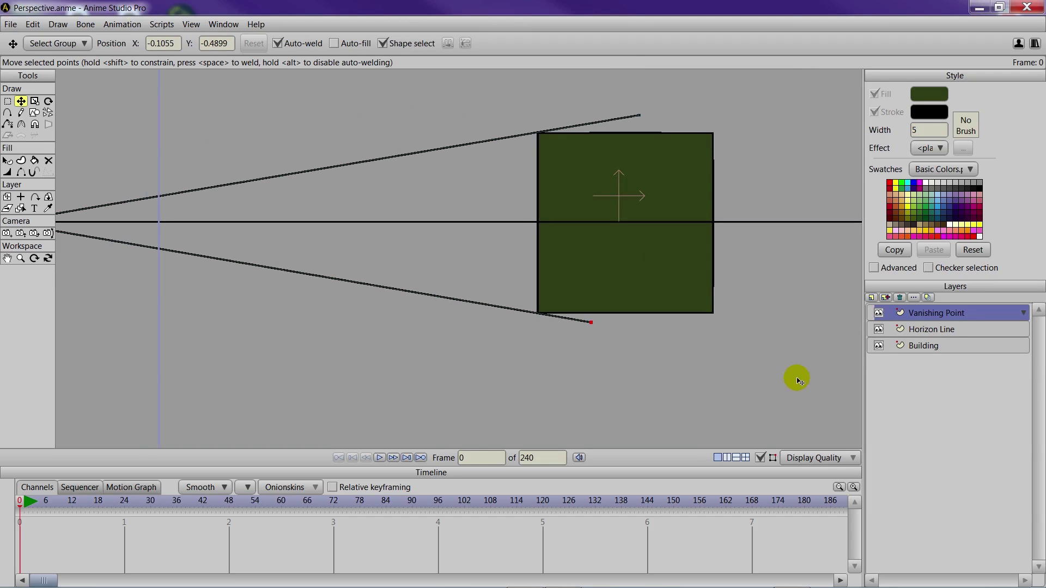
left_click(927, 346)
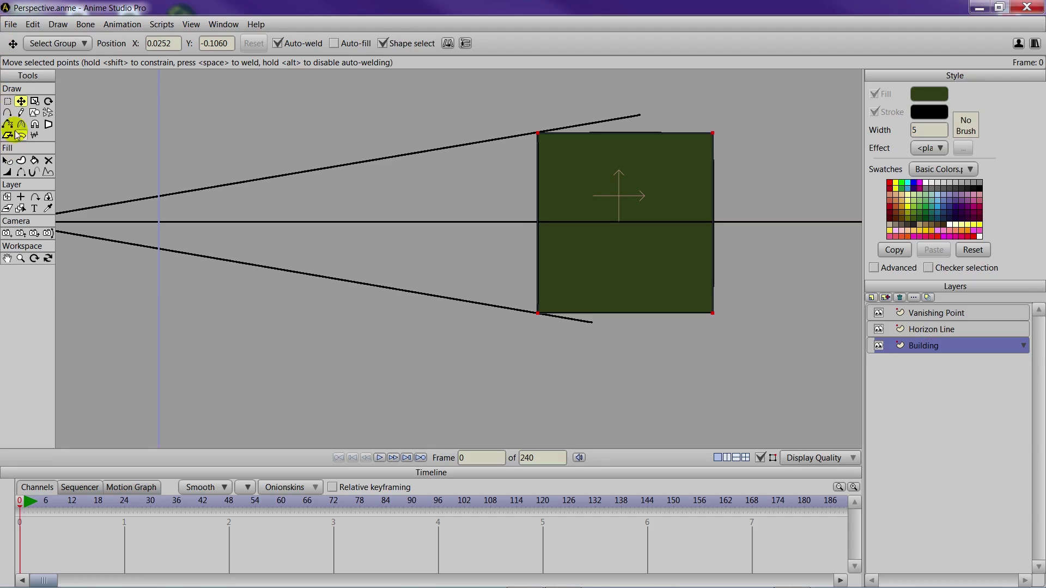
Draw the side face's top, far vertical, and bottom edges along the perspective lines.
left_click(7, 113)
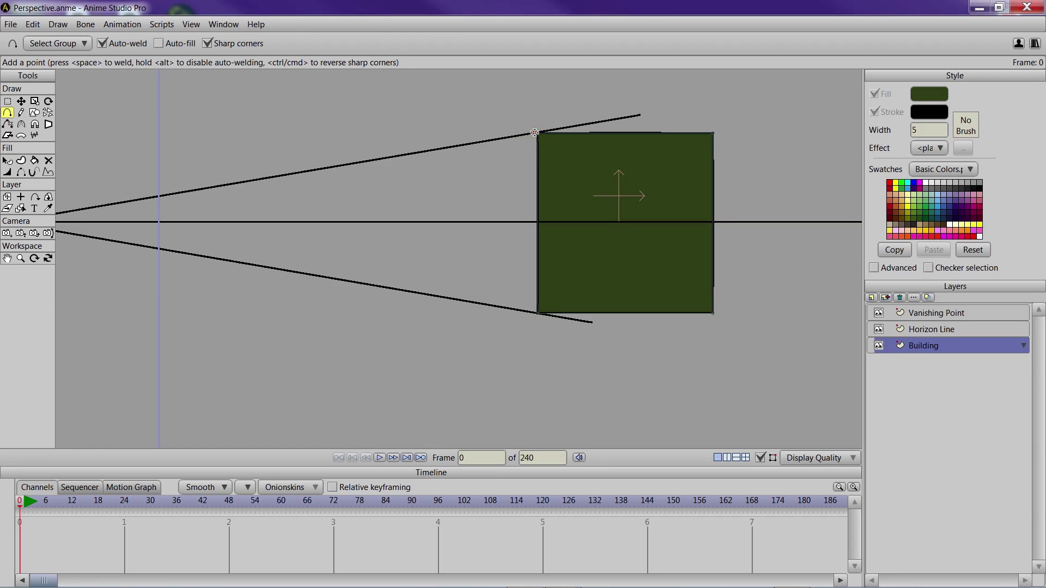
left_click_drag(534, 132, 407, 154)
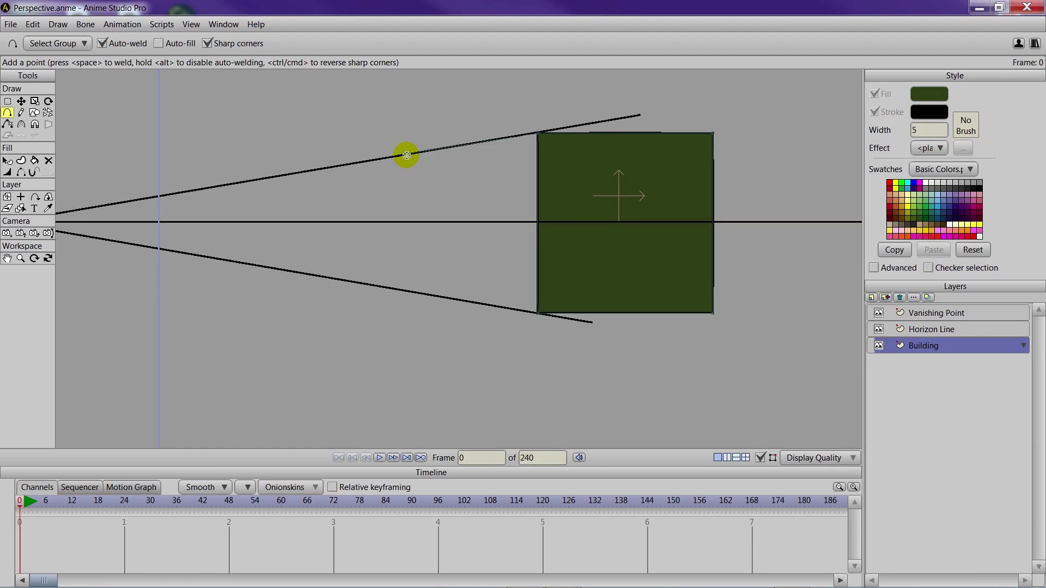
left_click_drag(406, 154, 405, 288)
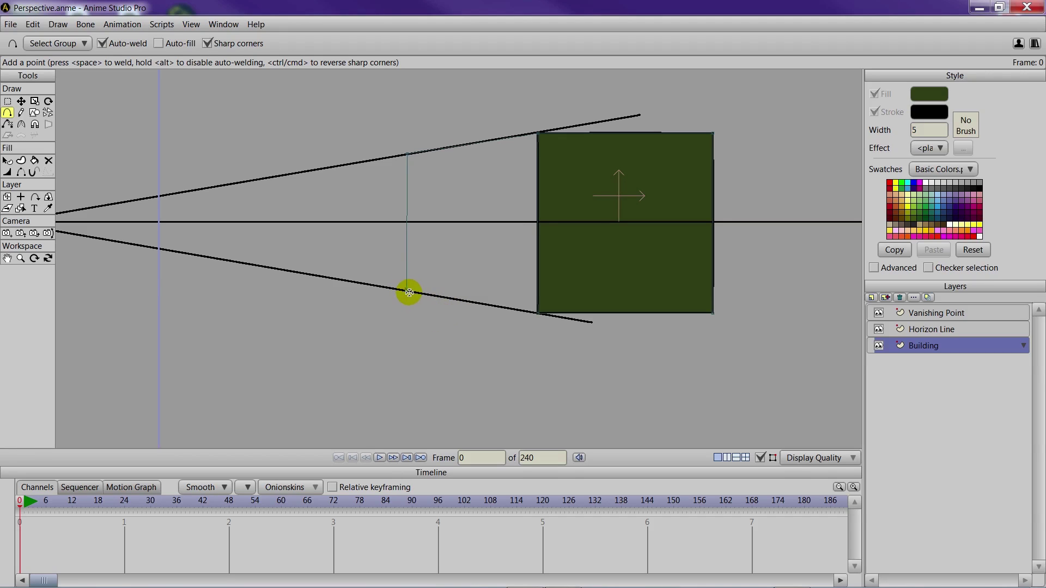
left_click_drag(406, 289, 539, 311)
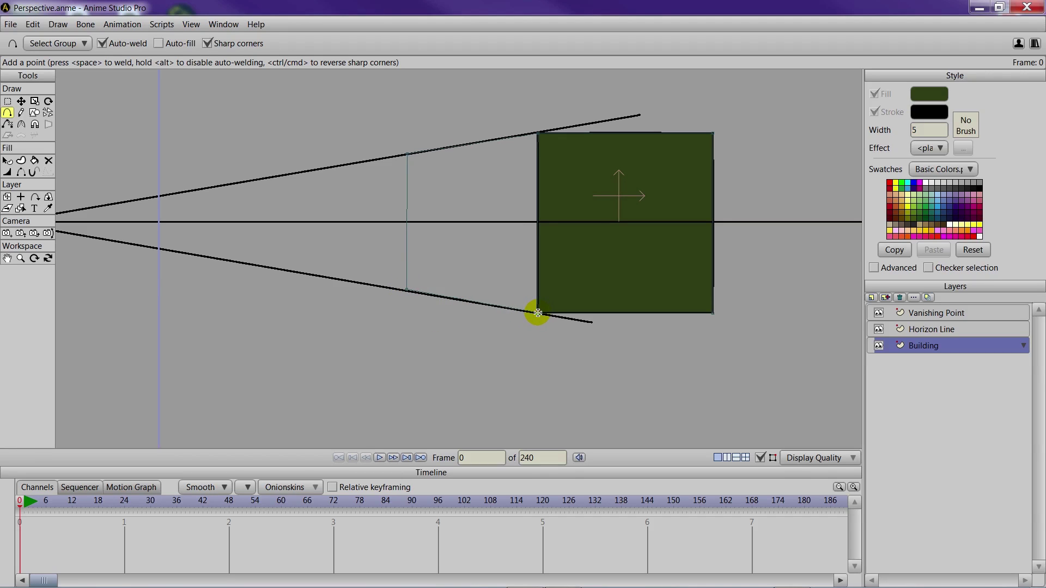
Make the side face a filled shape with a lighter green fill.
left_click(21, 160)
mouse_move(523, 103)
left_mouse_down()
mouse_move(454, 368)
mouse_move(573, 297)
mouse_move(547, 116)
left_mouse_up()
left_click(136, 49)
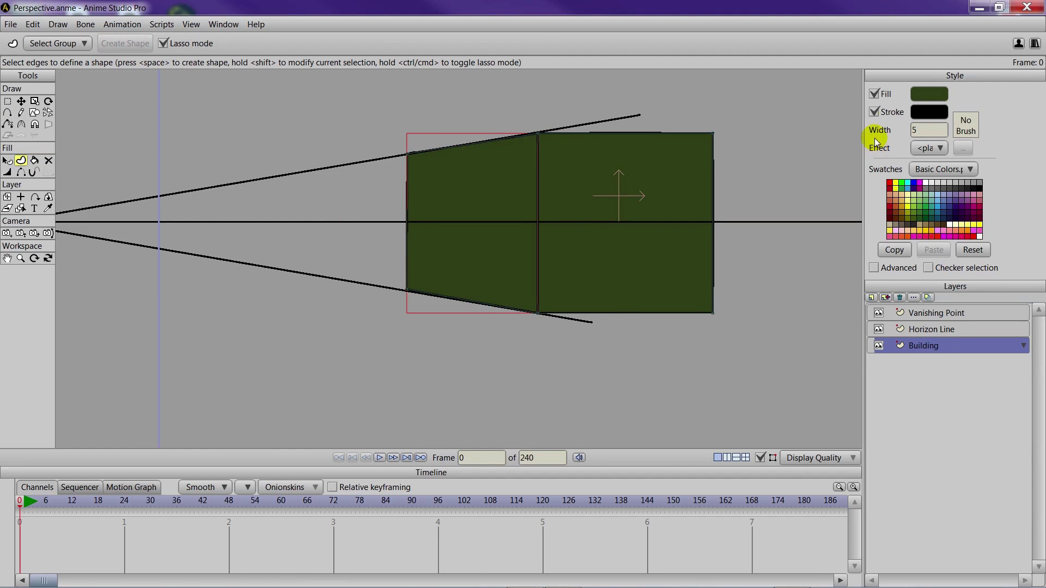
left_click(926, 93)
left_click_drag(783, 271, 805, 259)
left_click(910, 324)
Set the outline width to 3 on both faces and hide the Vanishing Point layer.
left_click(7, 161)
left_click(451, 188)
double_click(925, 129)
type("3")
key("Return")
left_click(696, 186)
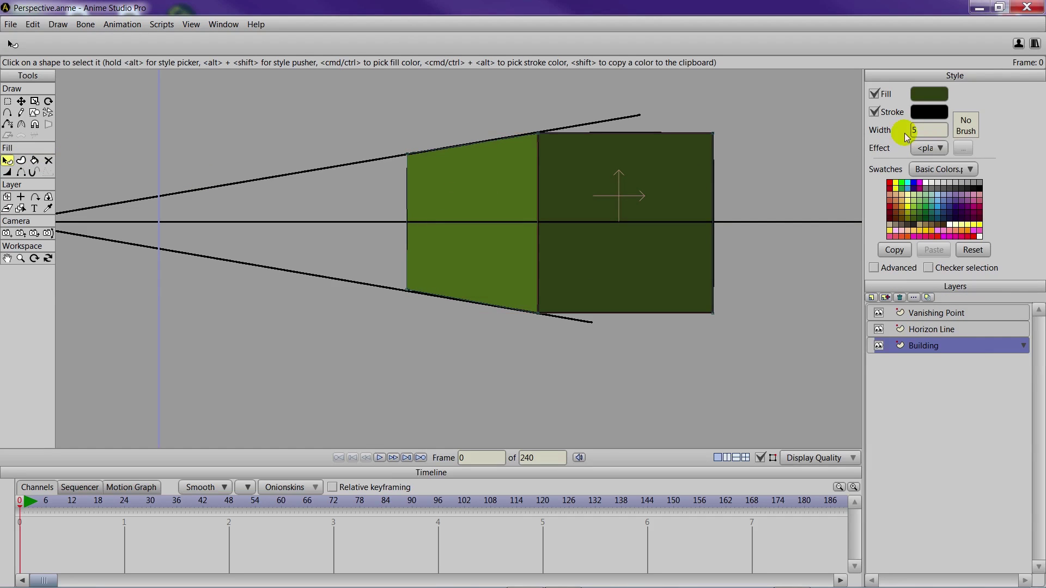
double_click(925, 130)
type("3")
key("Return")
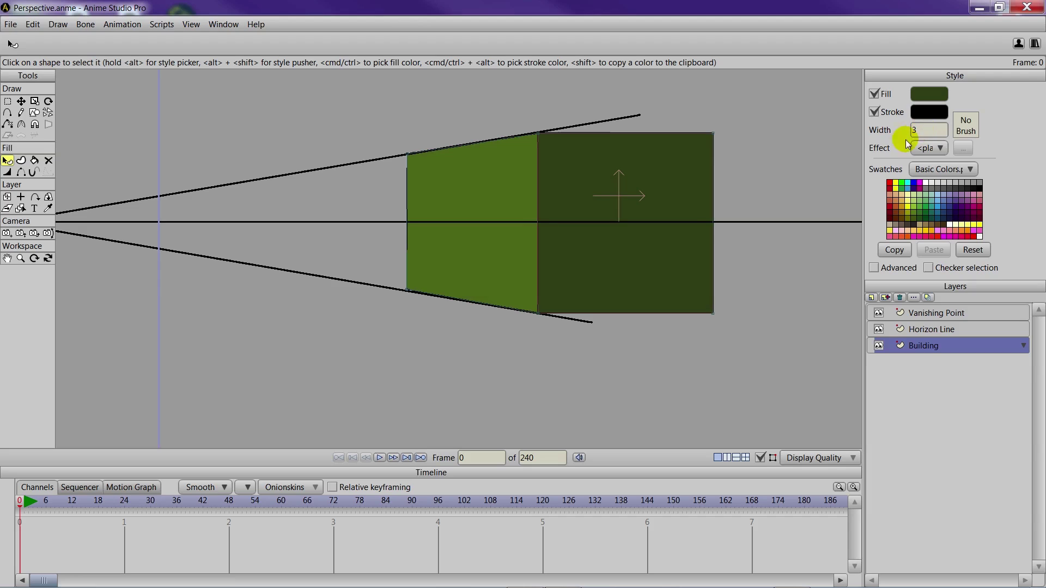
left_click(542, 364)
left_click(879, 313)
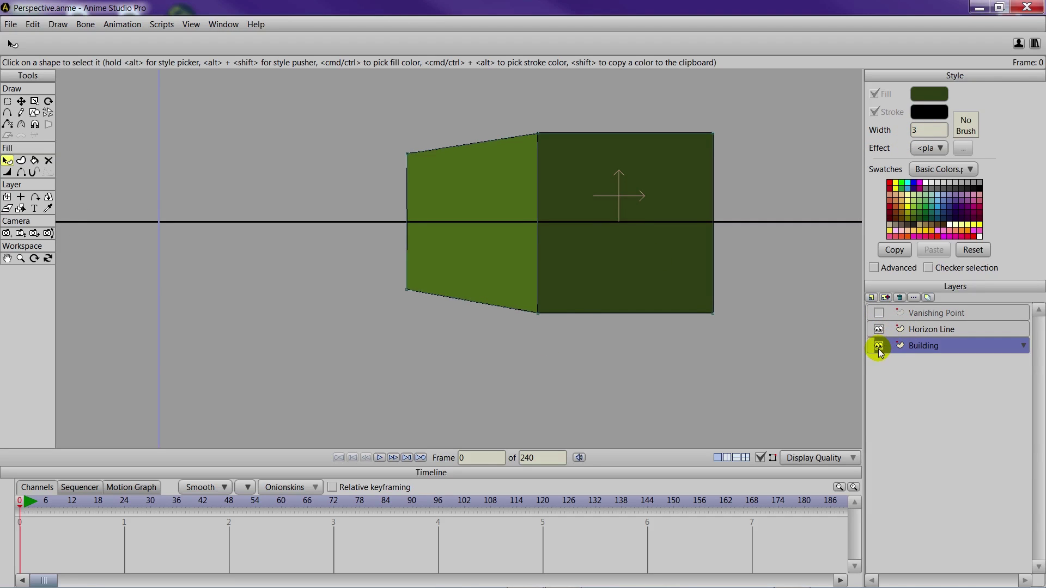
Move Horizon Line below Building and check a Ctrl+R render preview.
left_click_drag(919, 328, 919, 365)
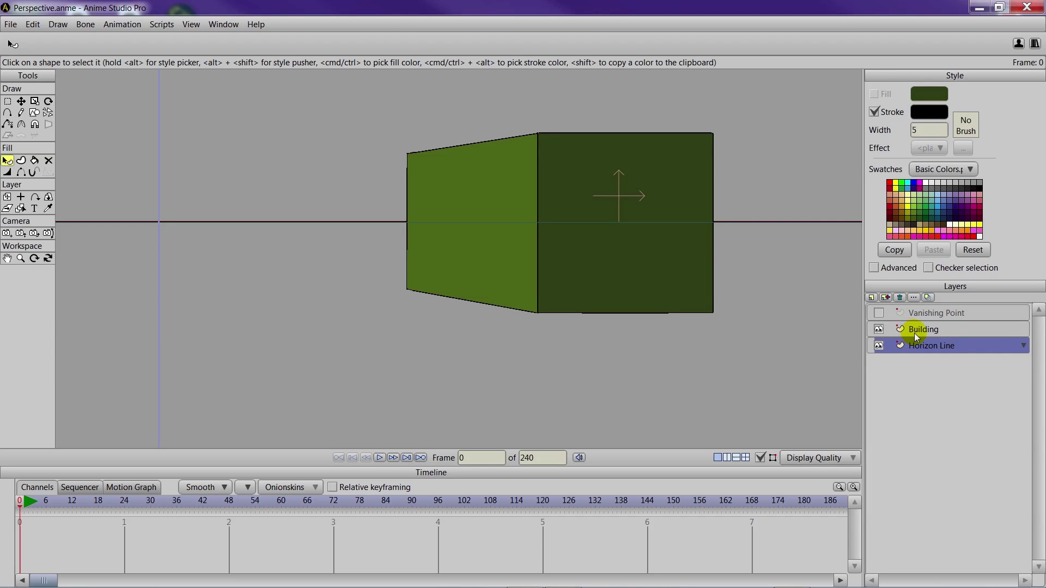
key("ctrl+r")
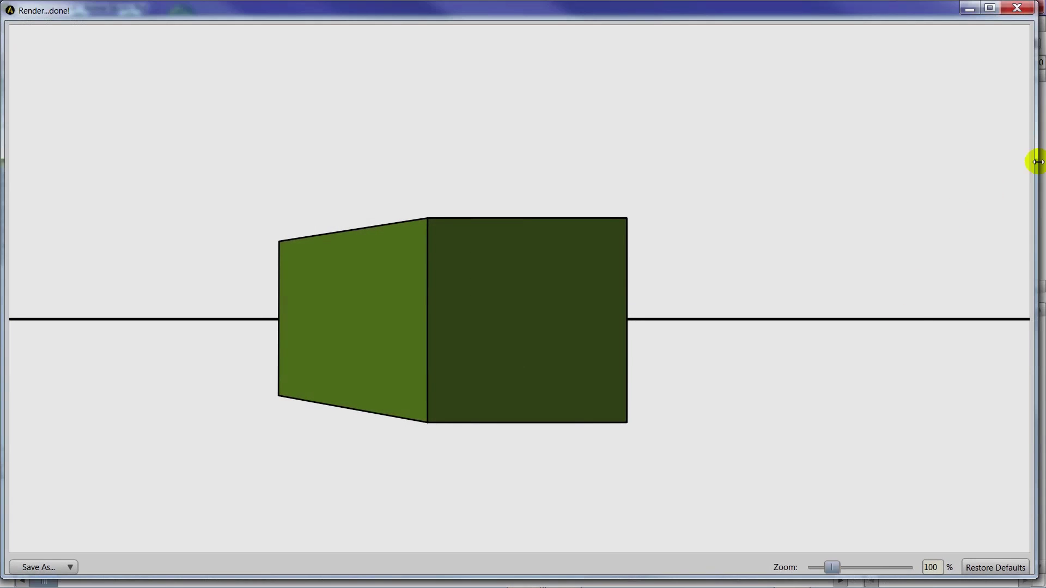
left_click(1016, 7)
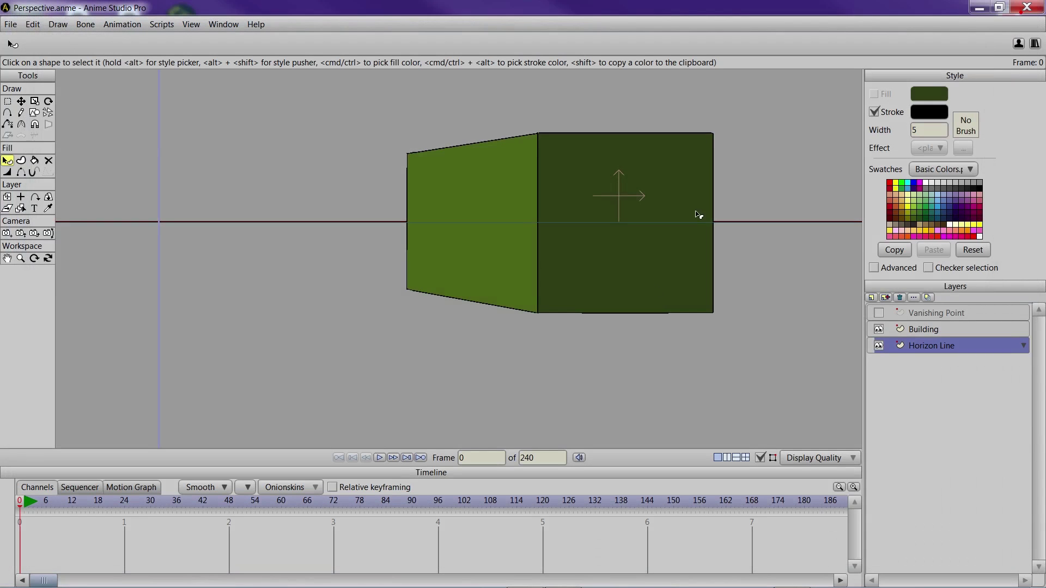
scroll(843, 344, "up", 2)
scroll(754, 331, "down", 4)
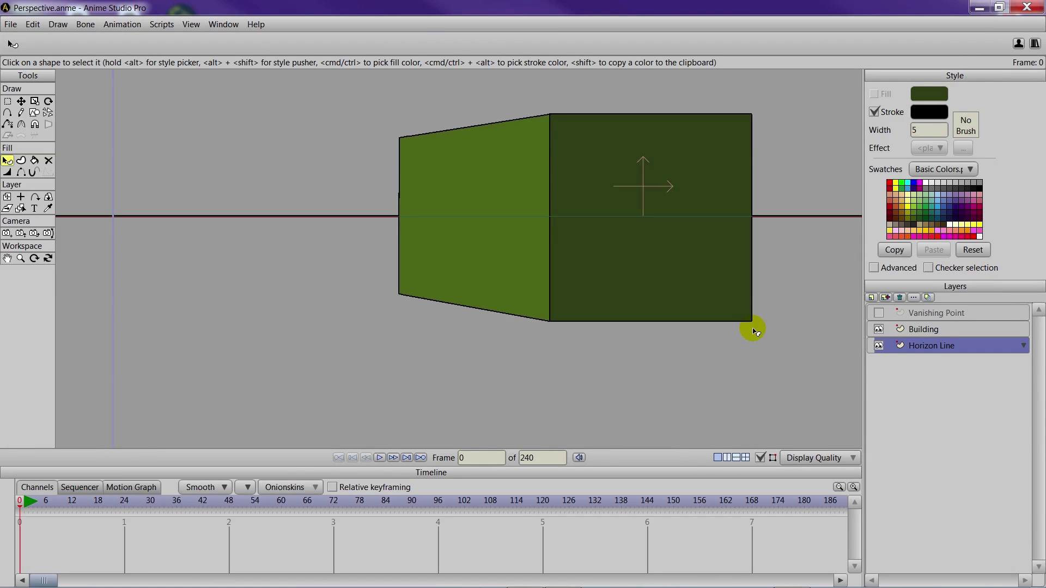
left_click_drag(740, 340, 729, 371)
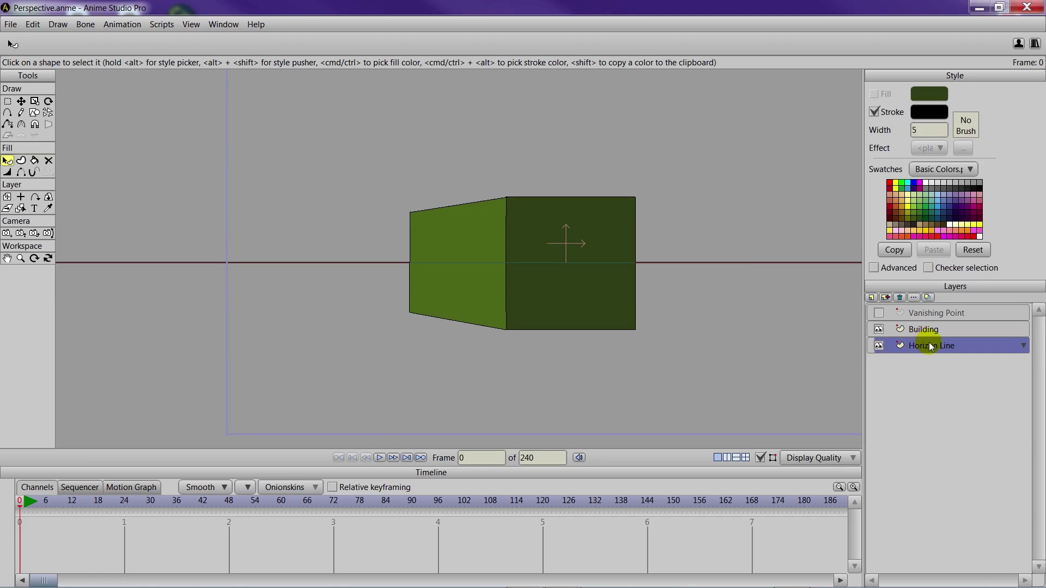
Add a vector layer named Roof above the Building layer.
left_click(920, 329)
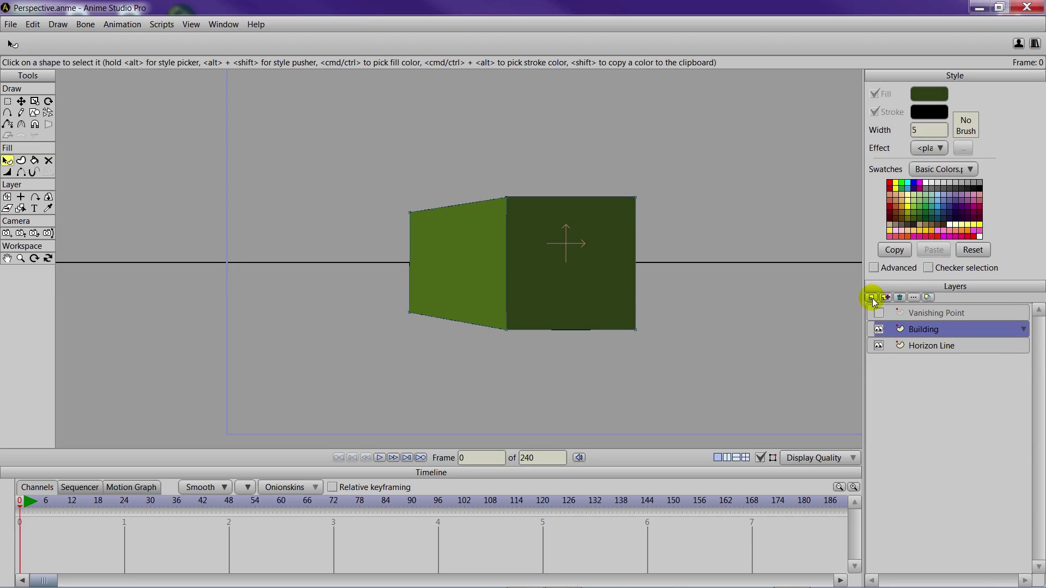
left_click(871, 299)
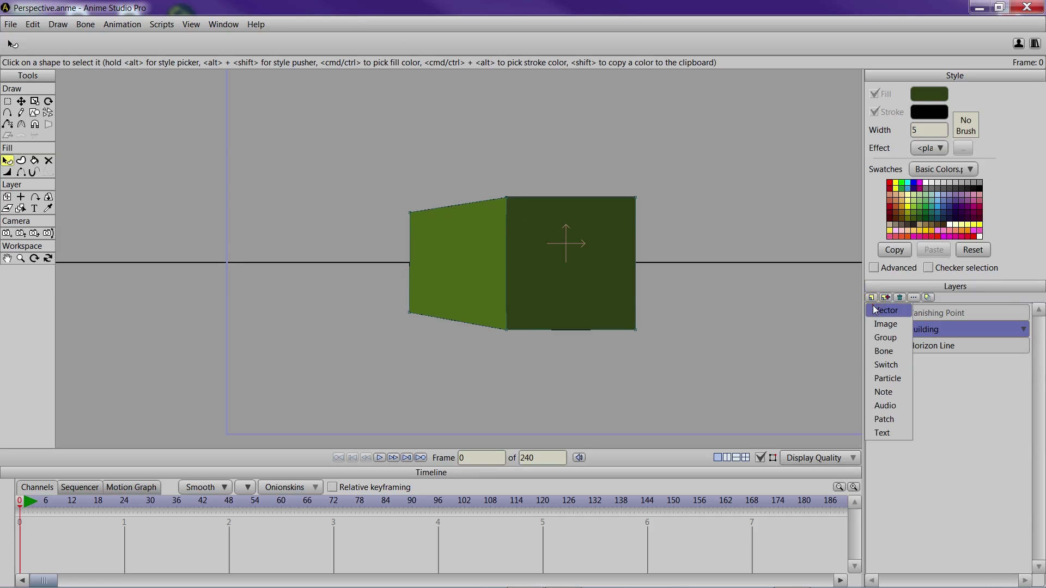
left_click(879, 306)
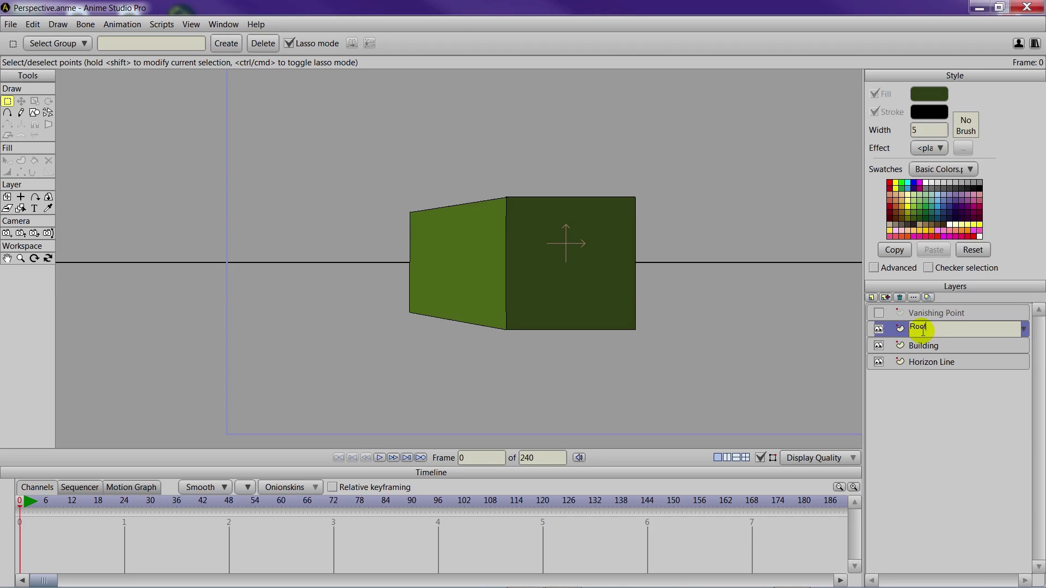
key("Return")
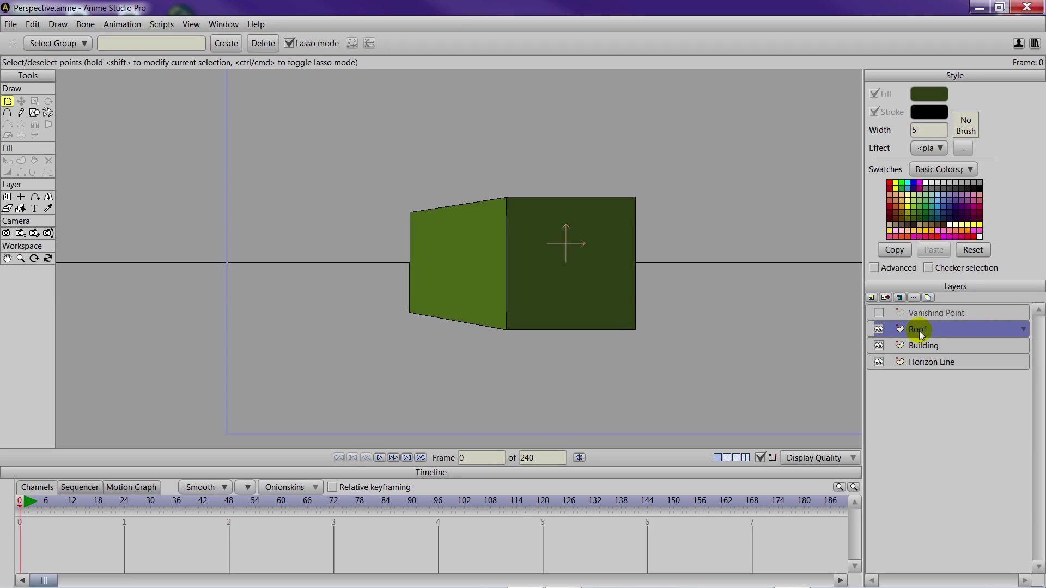
Show the Vanishing Point layer again and swing both perspective lines' ends above the building.
left_click(879, 312)
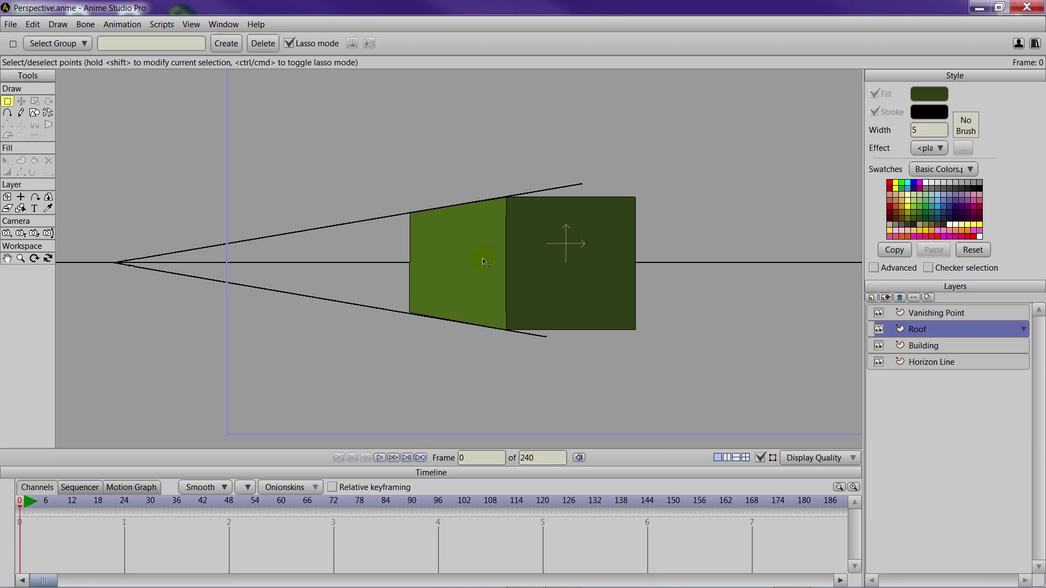
left_click(940, 314)
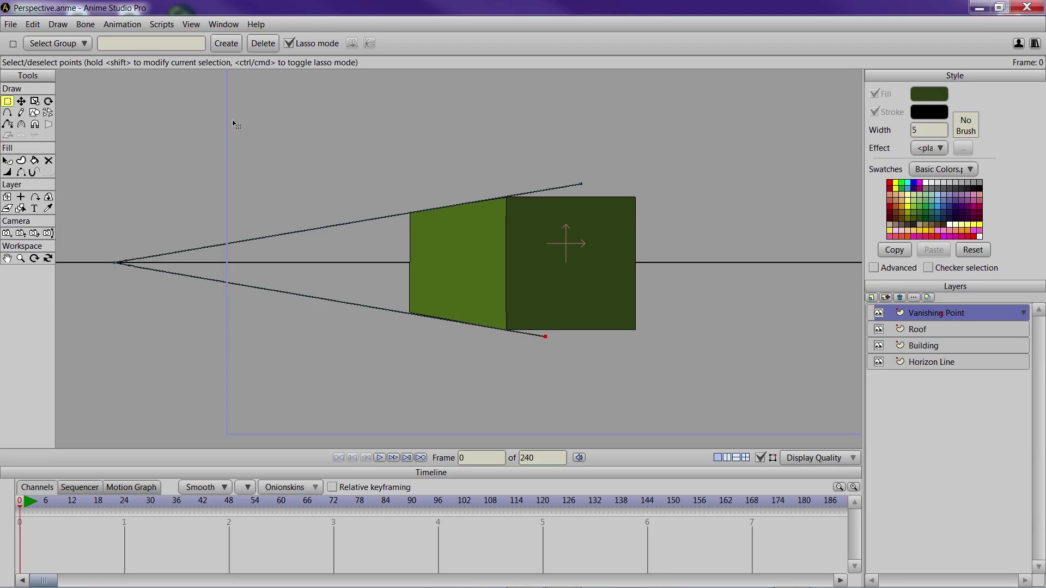
left_click(21, 101)
scroll(573, 203, "up", 2)
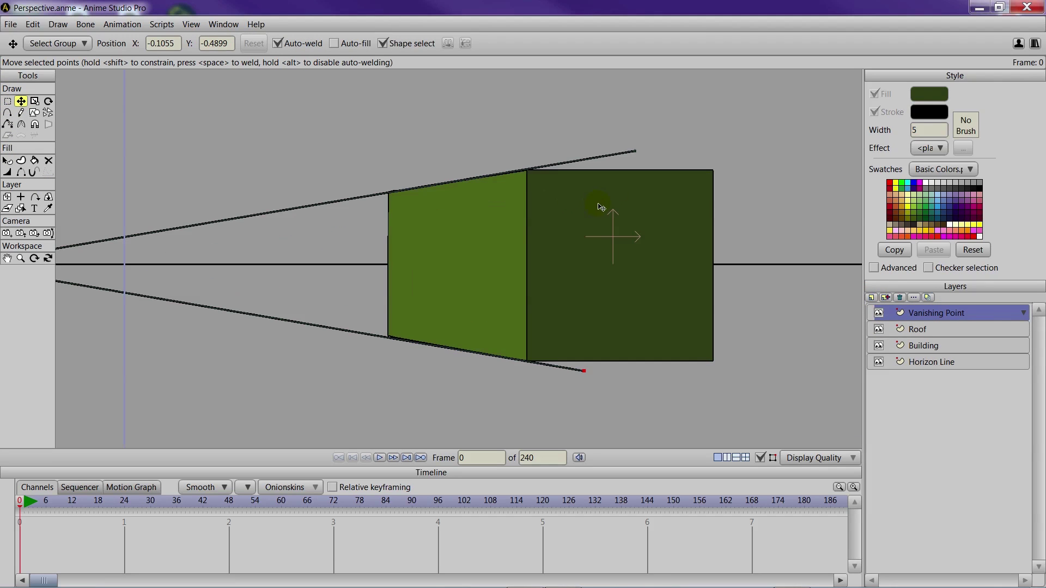
left_click(634, 152)
left_click_drag(635, 155, 621, 136)
left_click_drag(582, 369, 595, 177)
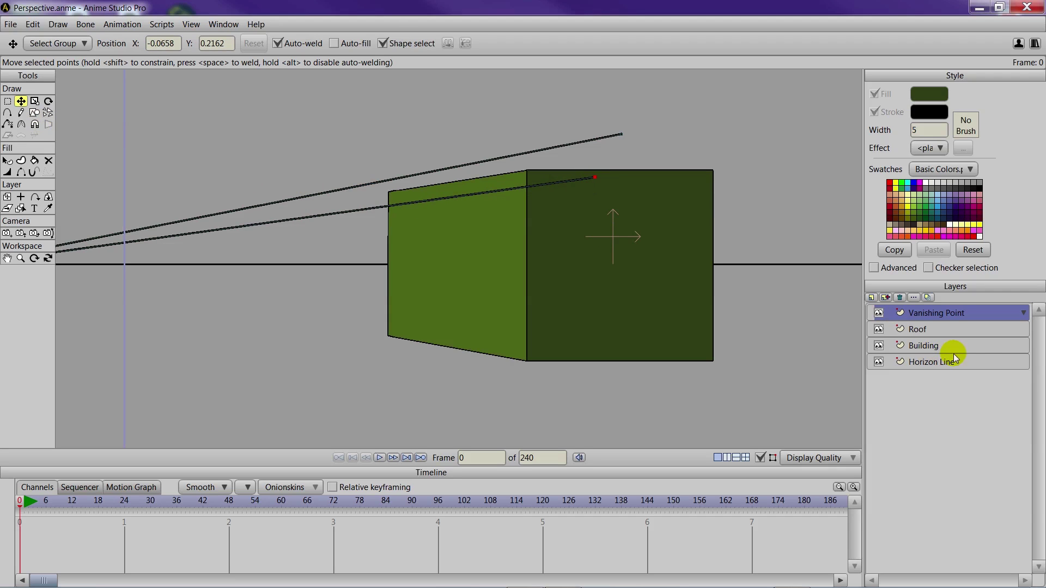
On the Roof layer, draw the left roof panel's edges between the perspective lines.
left_click(934, 346)
left_click(919, 329)
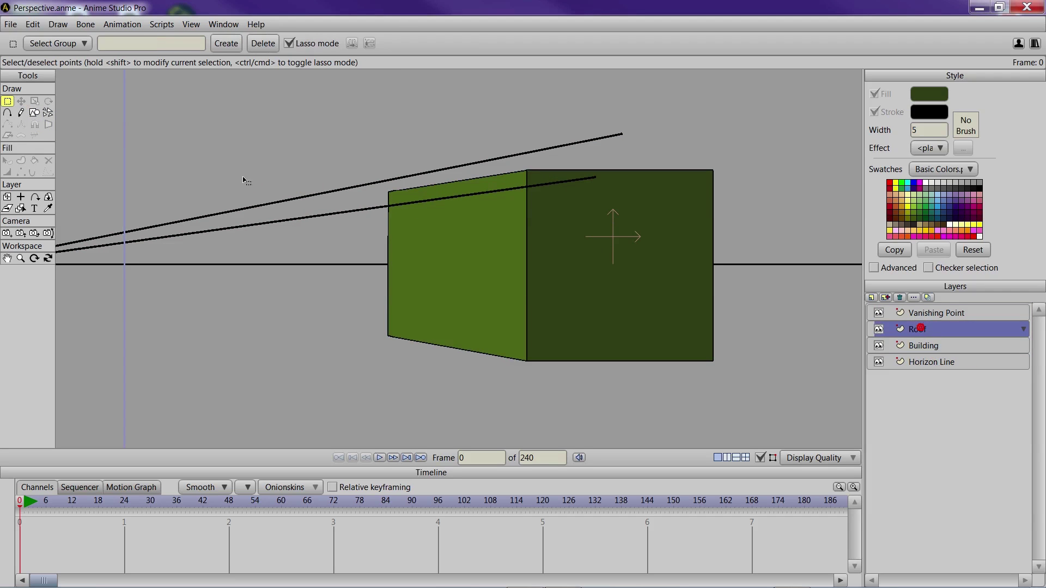
left_click(8, 113)
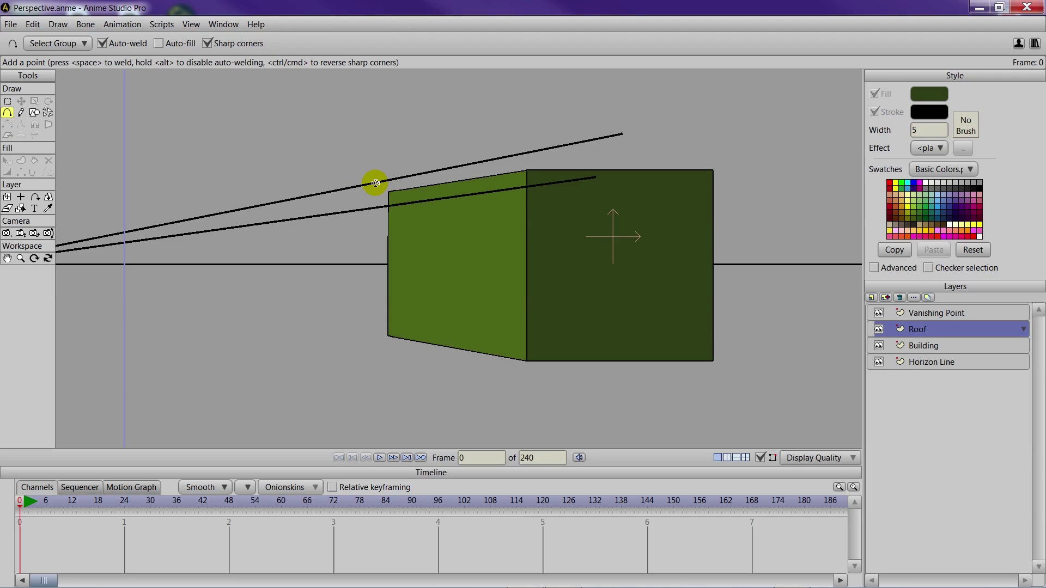
left_click_drag(375, 182, 538, 152)
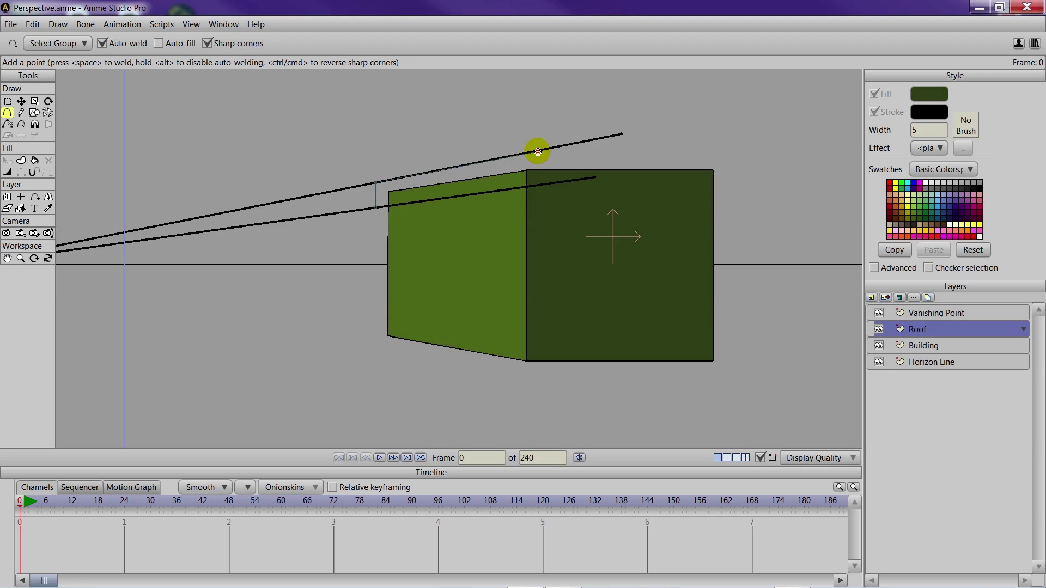
left_click_drag(535, 153, 521, 189)
left_click(20, 101)
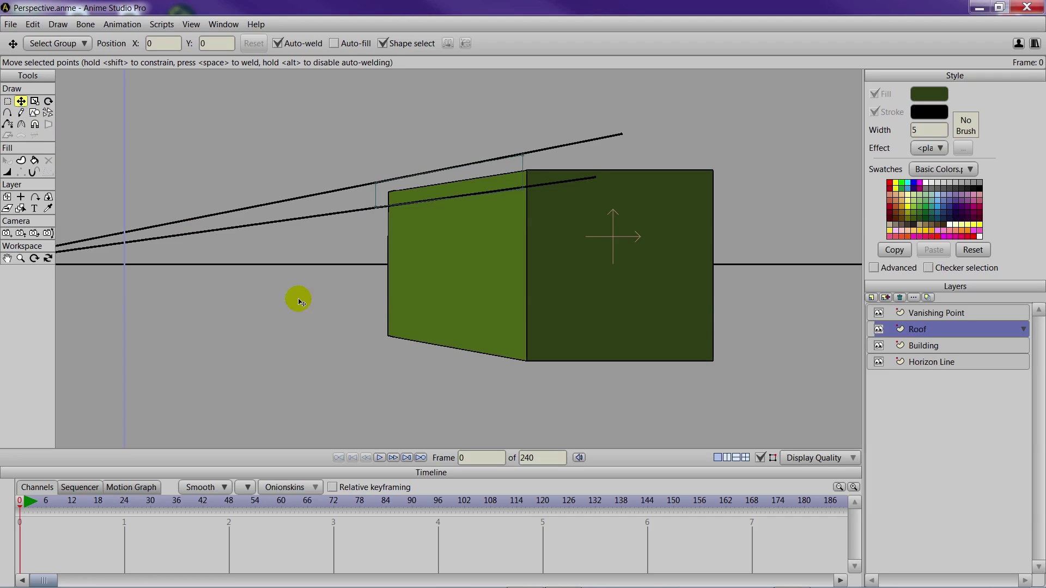
scroll(397, 280, "up", 3)
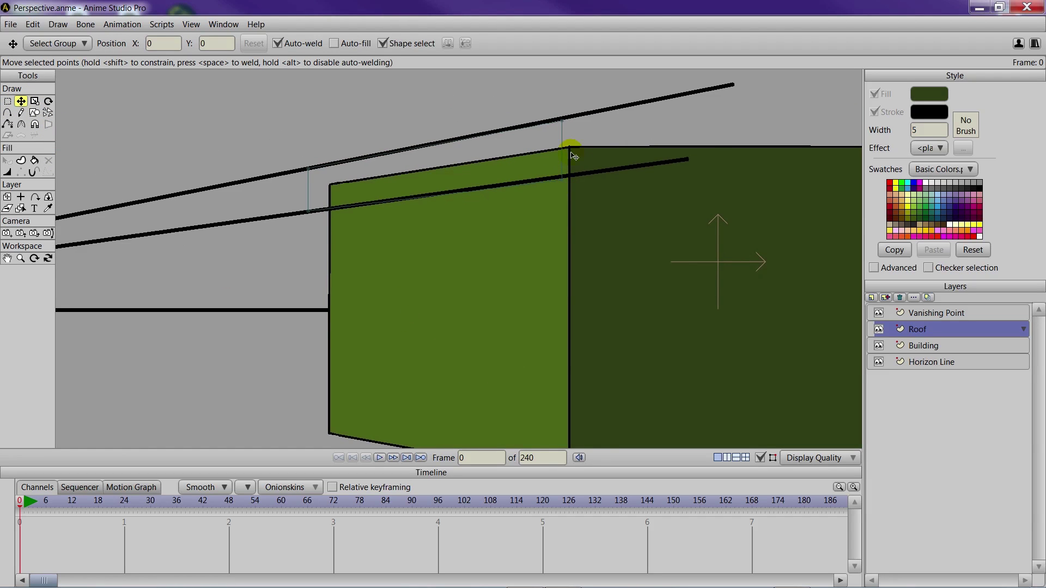
left_click(565, 180)
scroll(554, 205, "down", 3)
Fill the roof panel and copy the front face's light green onto it with the Eyedropper.
left_click(21, 161)
mouse_move(439, 155)
left_mouse_down()
mouse_move(318, 221)
mouse_move(506, 276)
mouse_move(504, 130)
left_mouse_up()
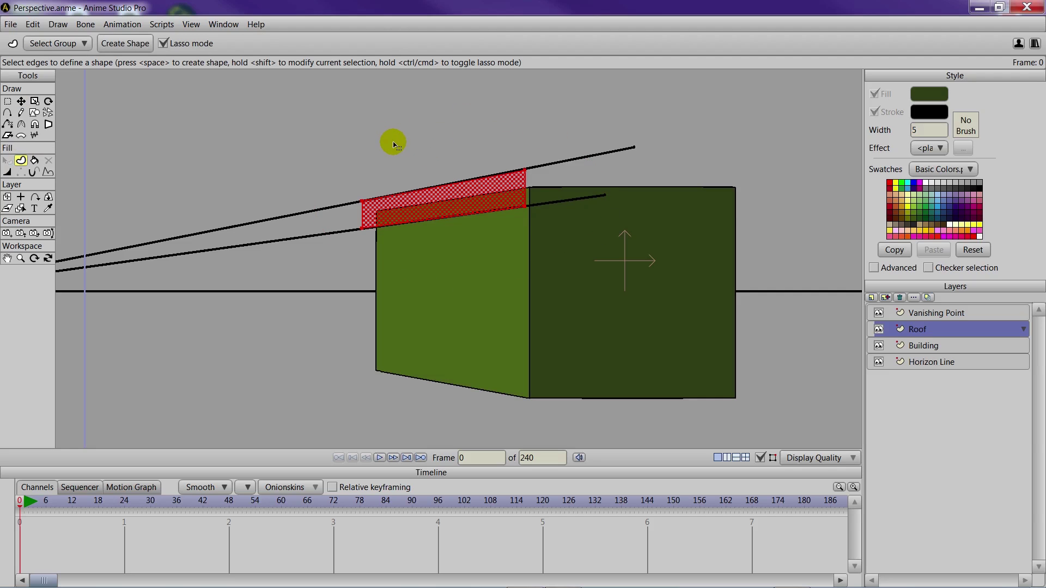
left_click(133, 45)
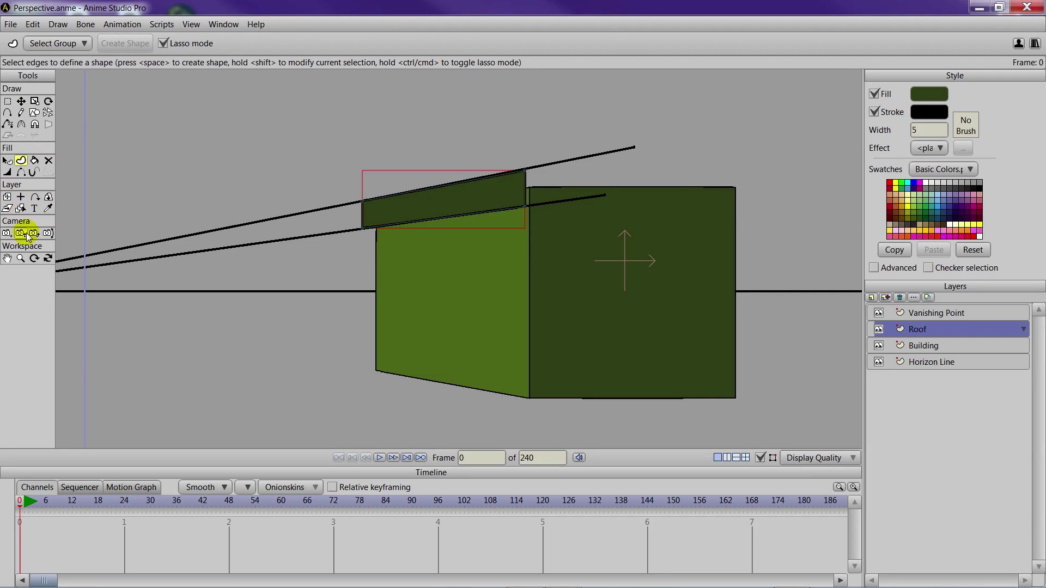
left_click(7, 160)
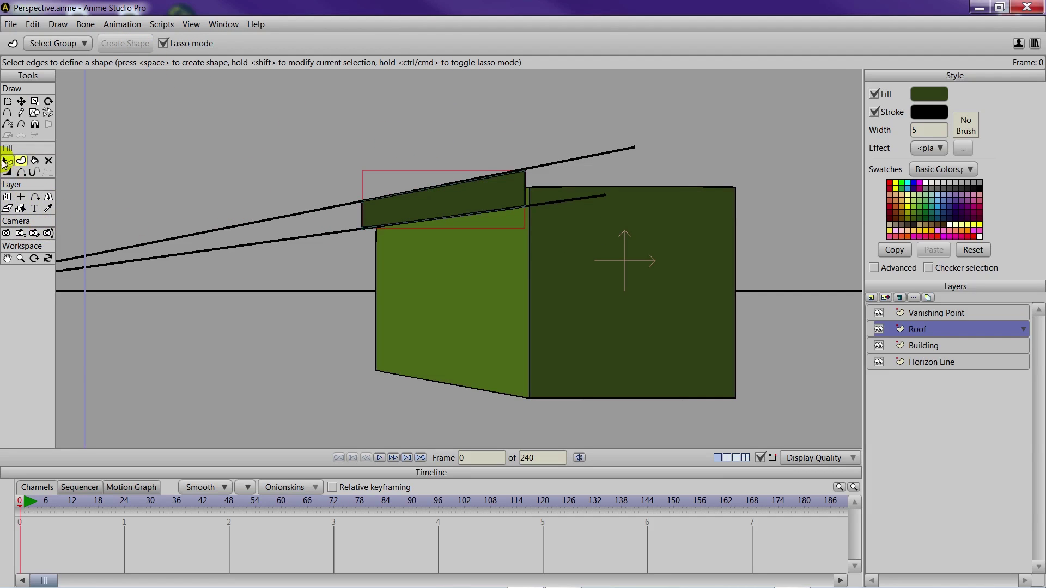
left_click(47, 207)
left_click(426, 293)
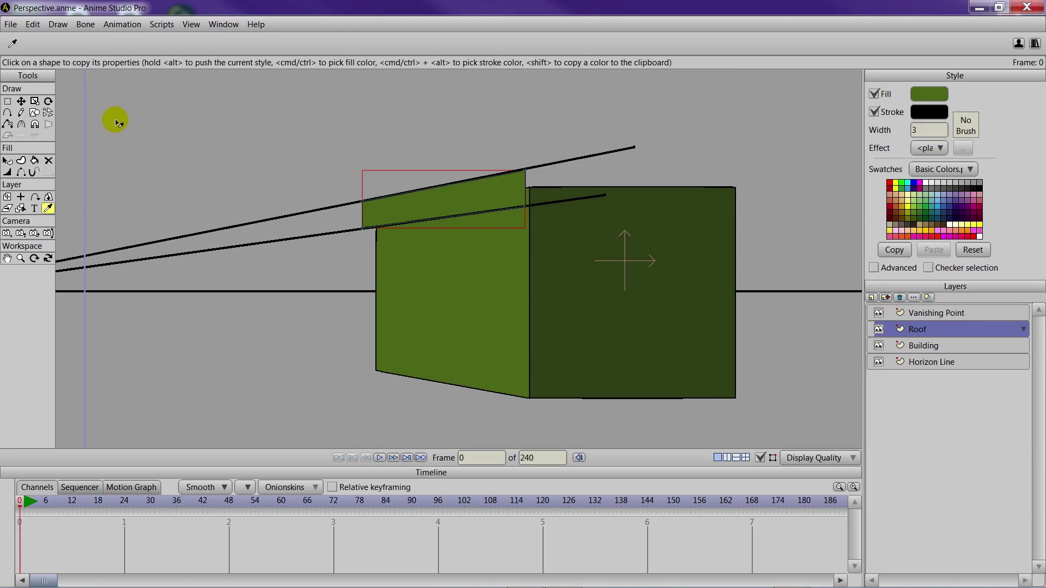
Extend the roof's top and lower edges to the right and close the outline.
left_click_drag(636, 310, 520, 328)
left_click(8, 112)
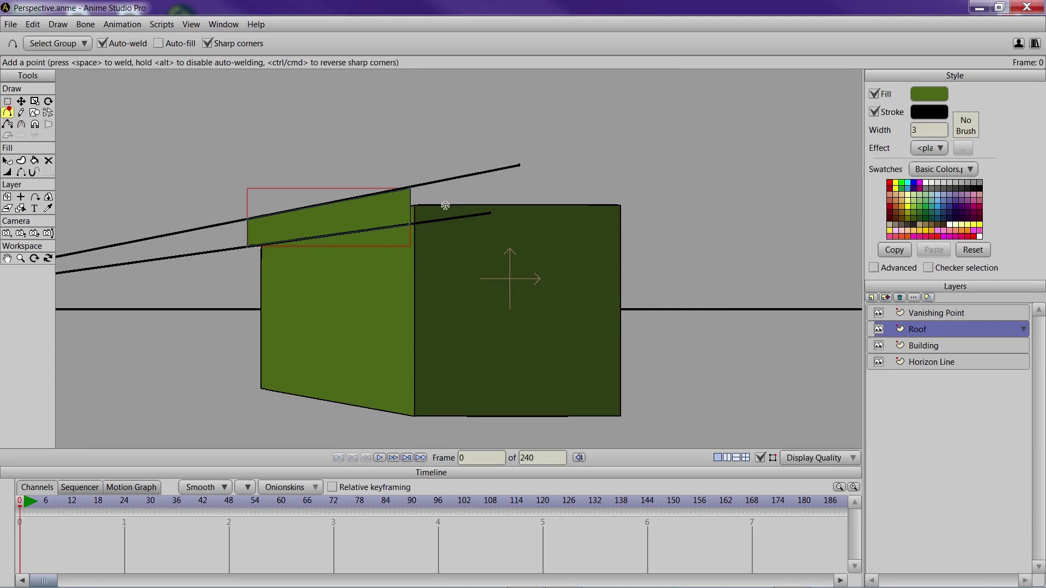
left_click(410, 188)
left_click_drag(562, 189, 643, 193)
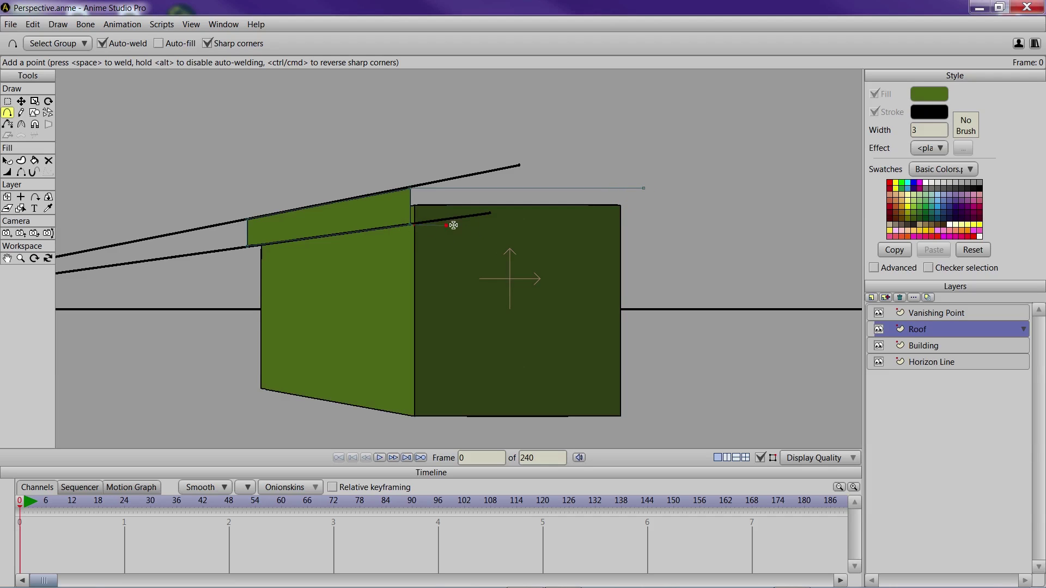
left_click_drag(471, 224, 643, 225)
left_click_drag(643, 188, 644, 225)
Fill the new right roof part with the building's darker green using the Eyedropper.
left_click(21, 160)
mouse_move(406, 172)
left_mouse_down()
mouse_move(385, 252)
mouse_move(488, 163)
left_mouse_up()
left_click(125, 43)
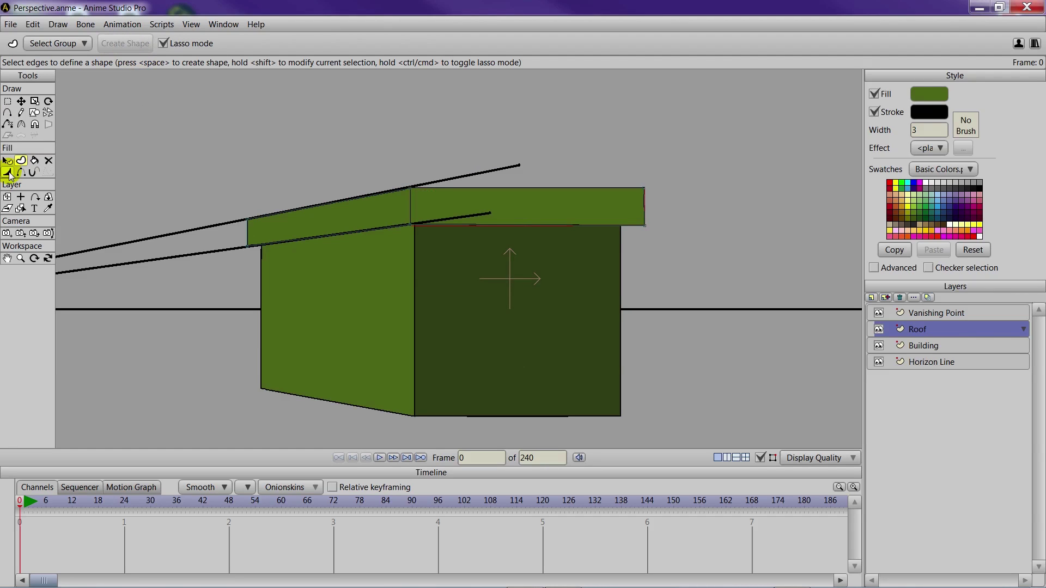
left_click(7, 160)
left_click(48, 208)
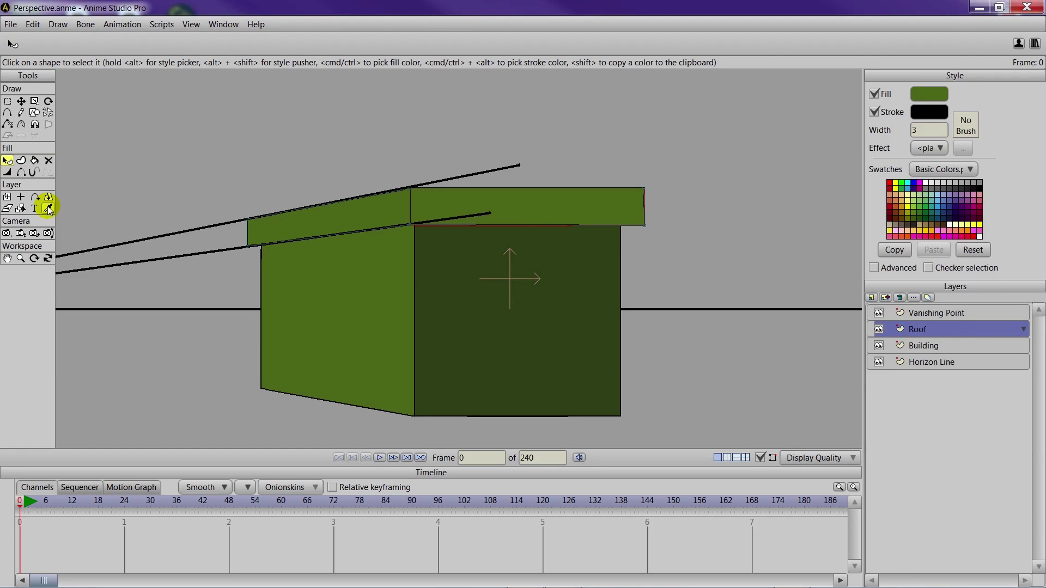
left_click(559, 338)
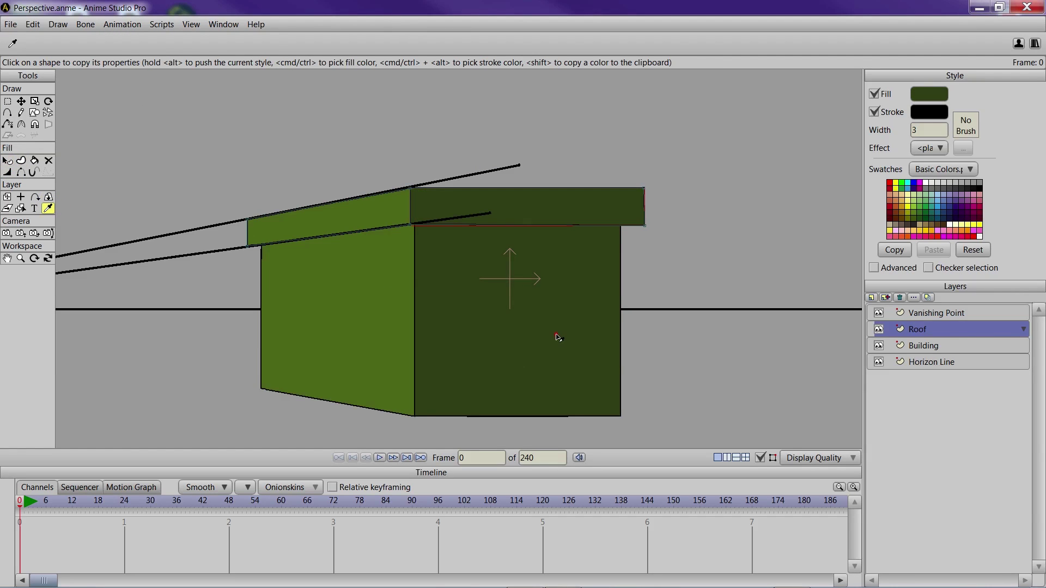
Hide the Vanishing Point guides, render a preview of the roofed box, then show the grid.
left_click(878, 312)
scroll(716, 333, "down", 3)
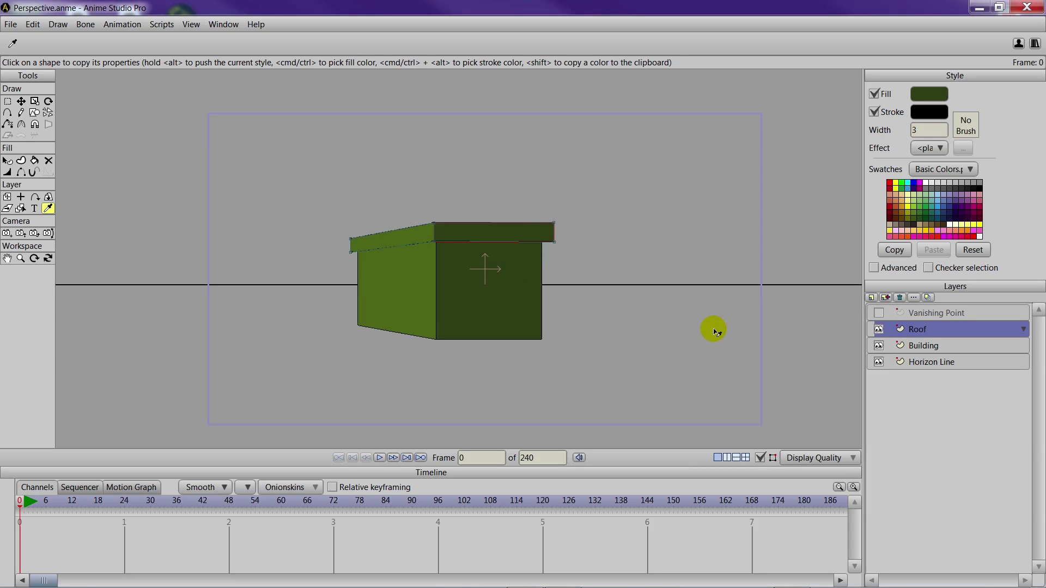
key("ctrl+r")
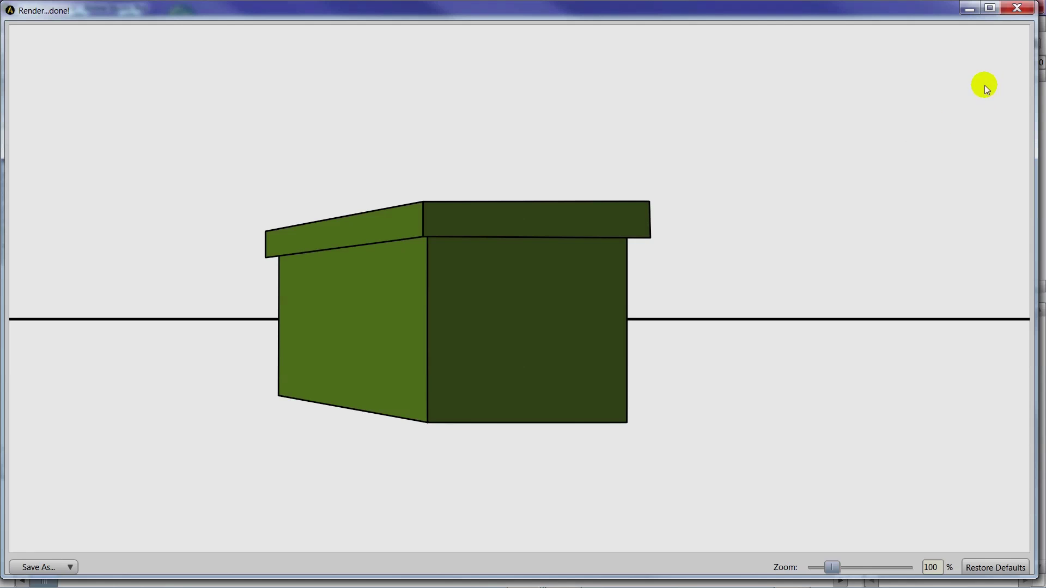
left_click(1018, 9)
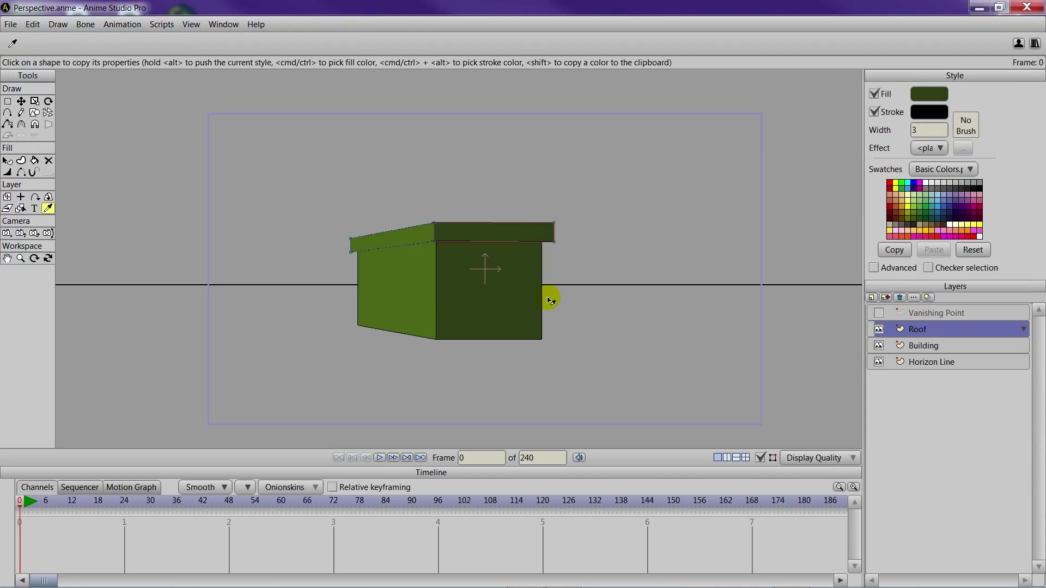
scroll(564, 330, "up", 3)
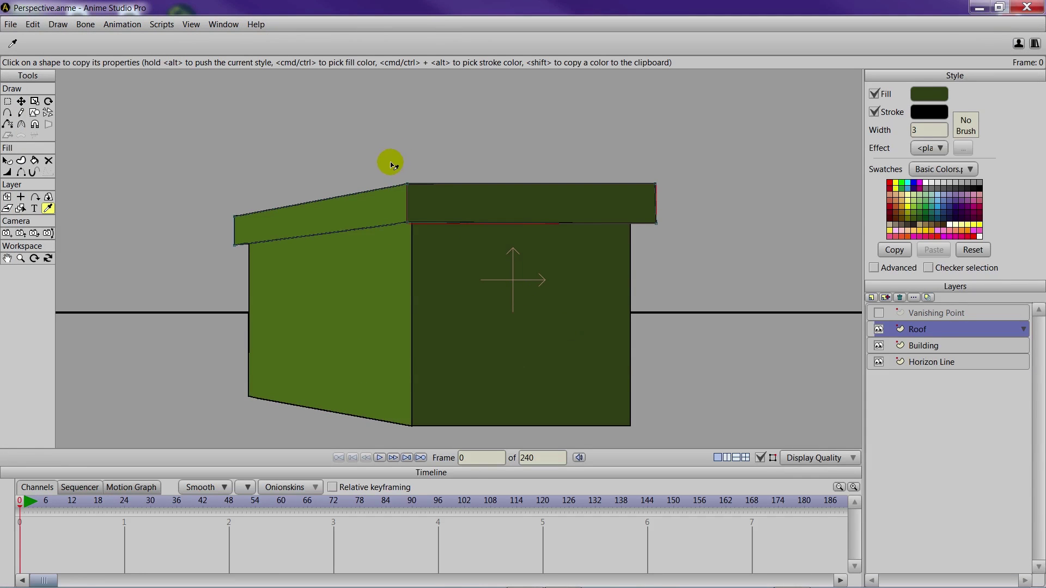
key("ctrl+g")
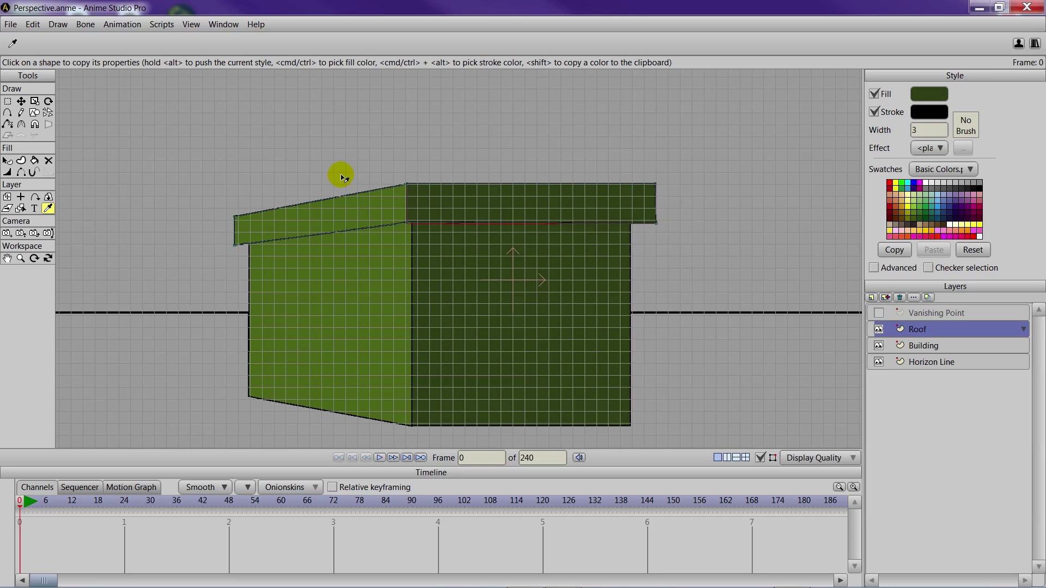
scroll(510, 239, "up", 4)
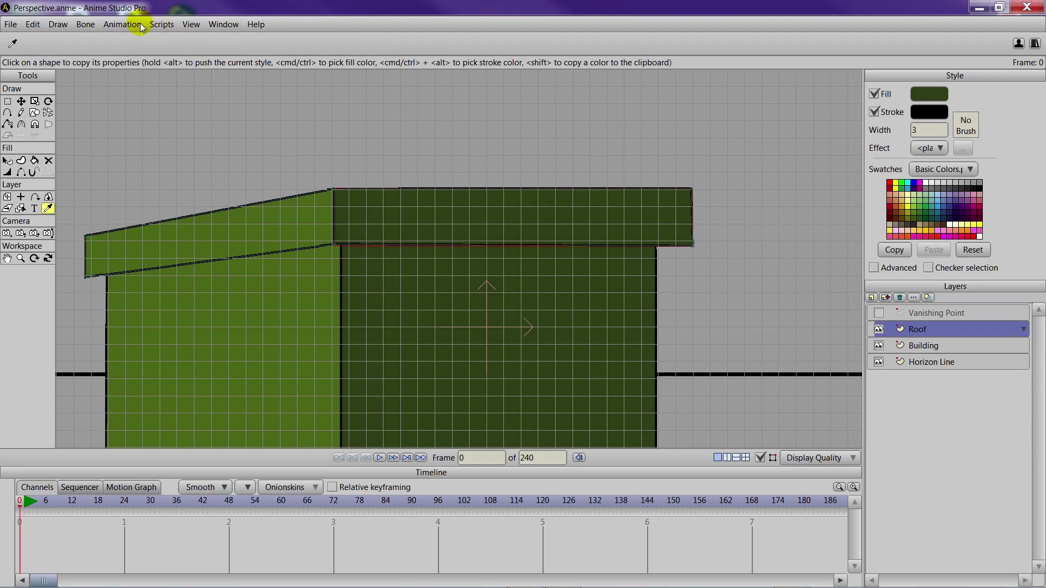
left_click(171, 24)
mouse_move(114, 25)
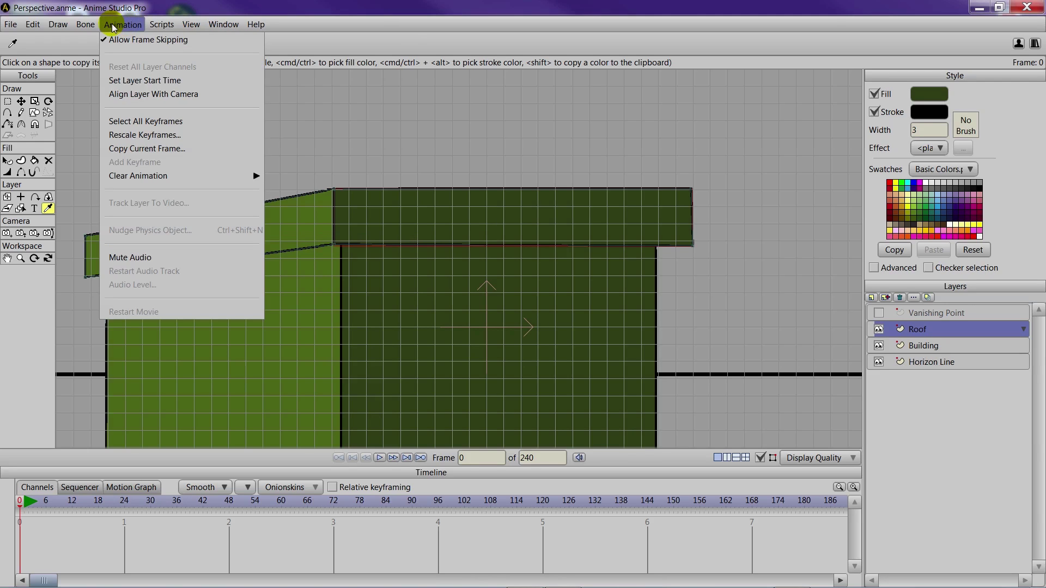
mouse_move(58, 23)
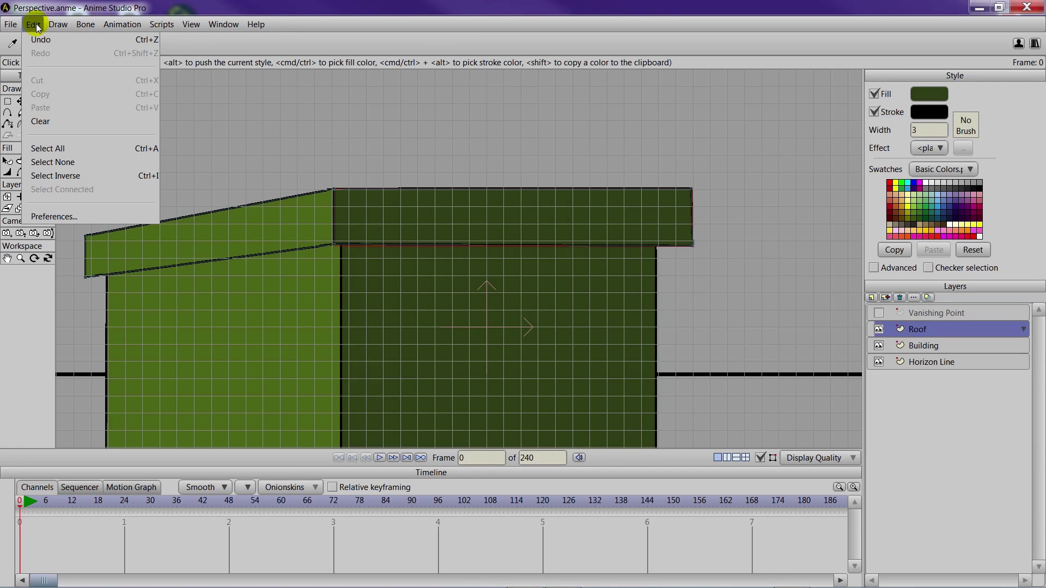
mouse_move(181, 24)
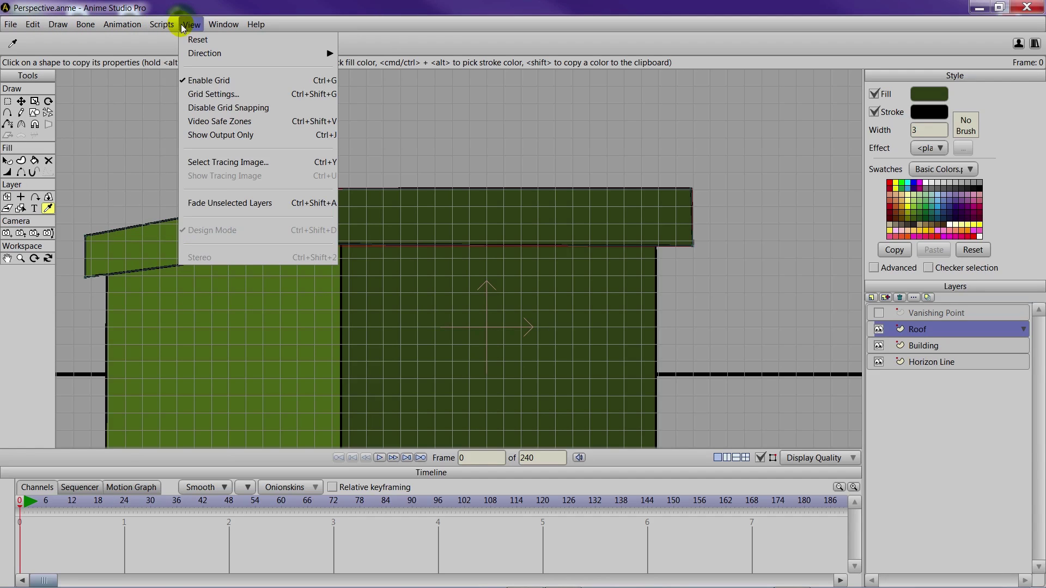
left_click(211, 107)
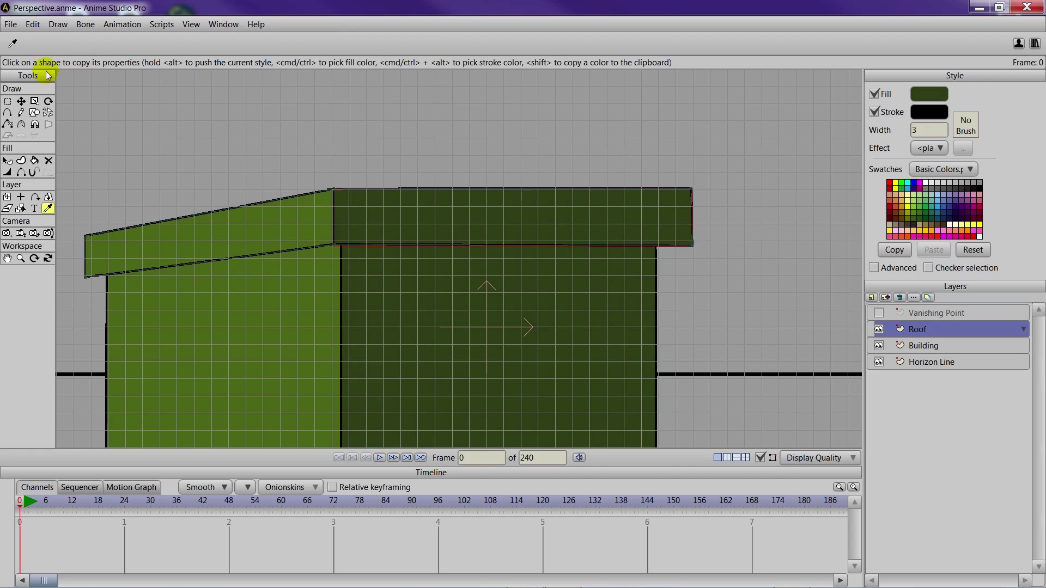
Nudge the roof's bottom-right corner point into alignment, then turn the grid off.
left_click(20, 101)
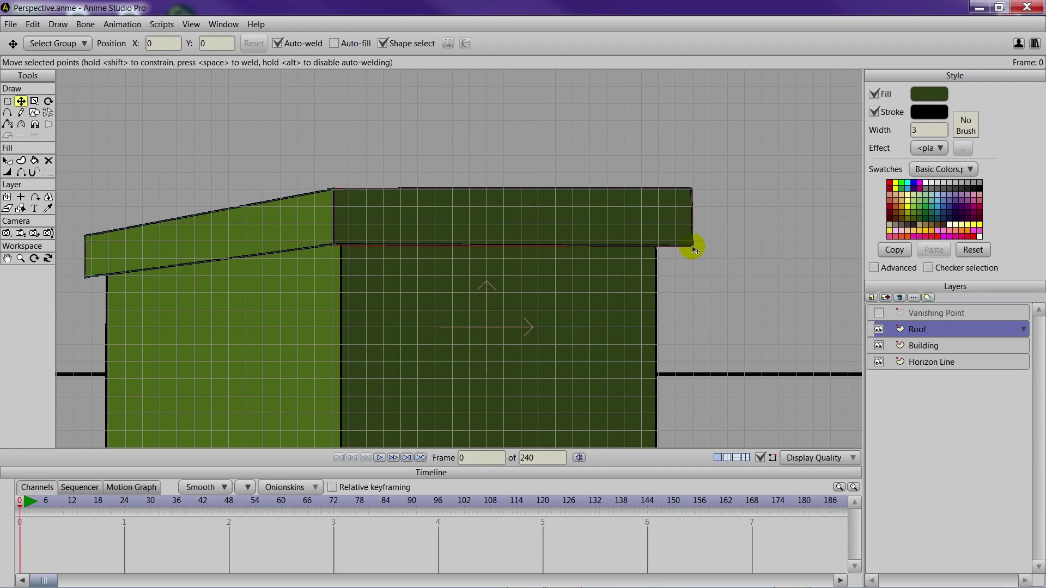
left_click_drag(692, 246, 693, 249)
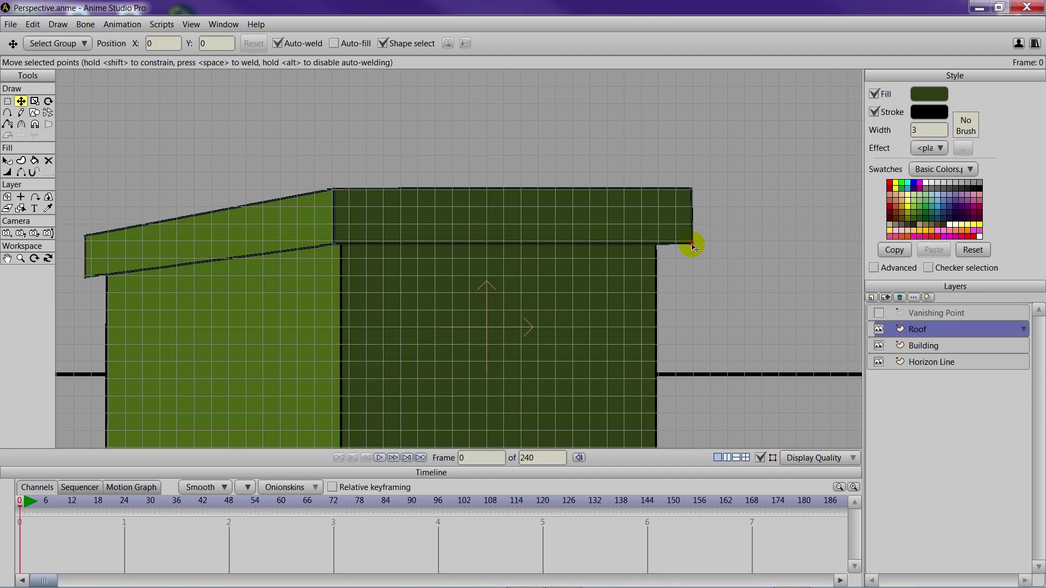
left_click(693, 247)
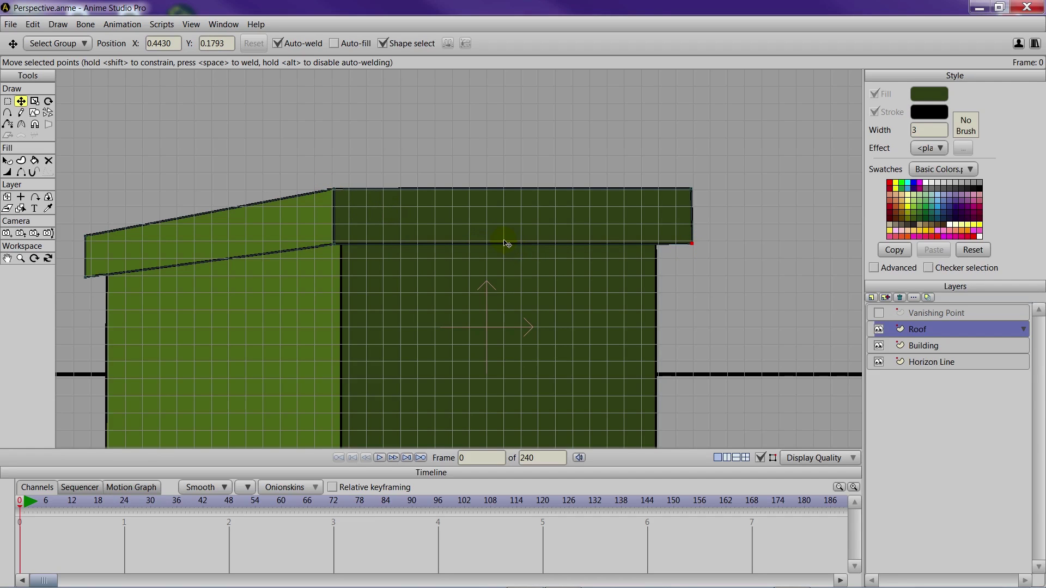
key("ctrl+g")
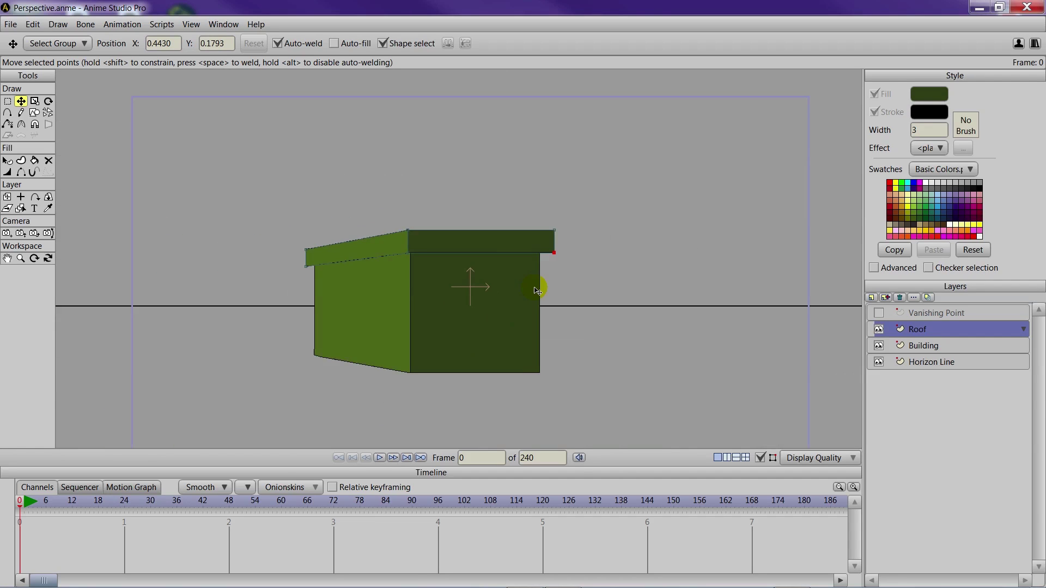
scroll(531, 294, "up", 2)
scroll(527, 296, "down", 3)
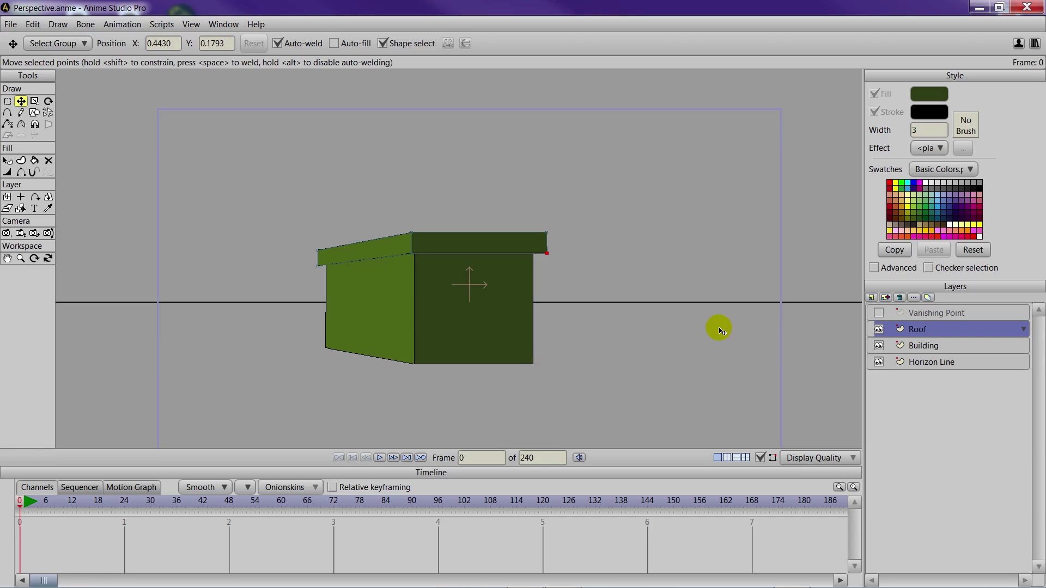
Add a new vector layer and rename it 'Road'.
left_click(871, 298)
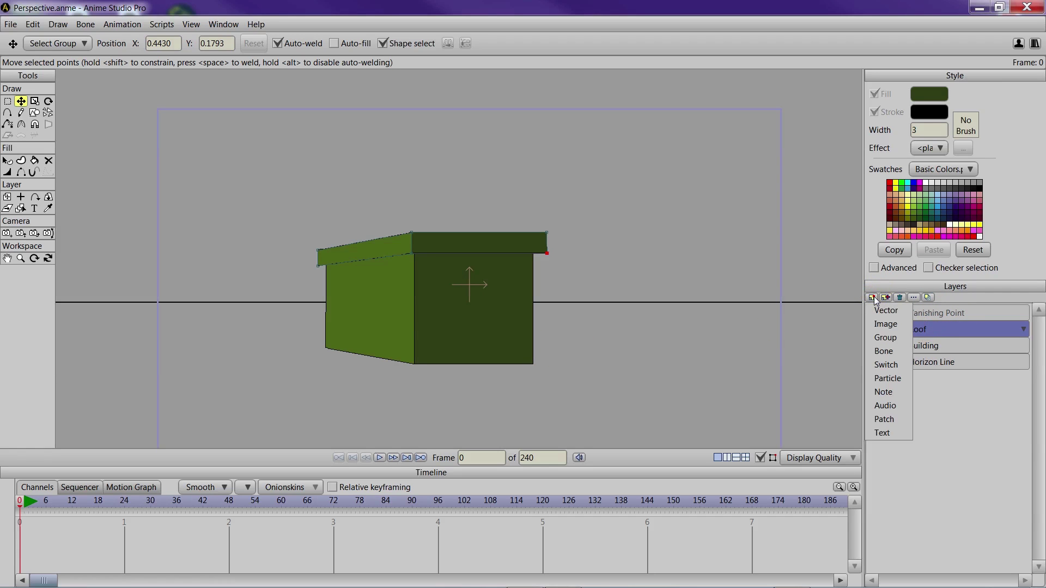
left_click(883, 310)
double_click(916, 329)
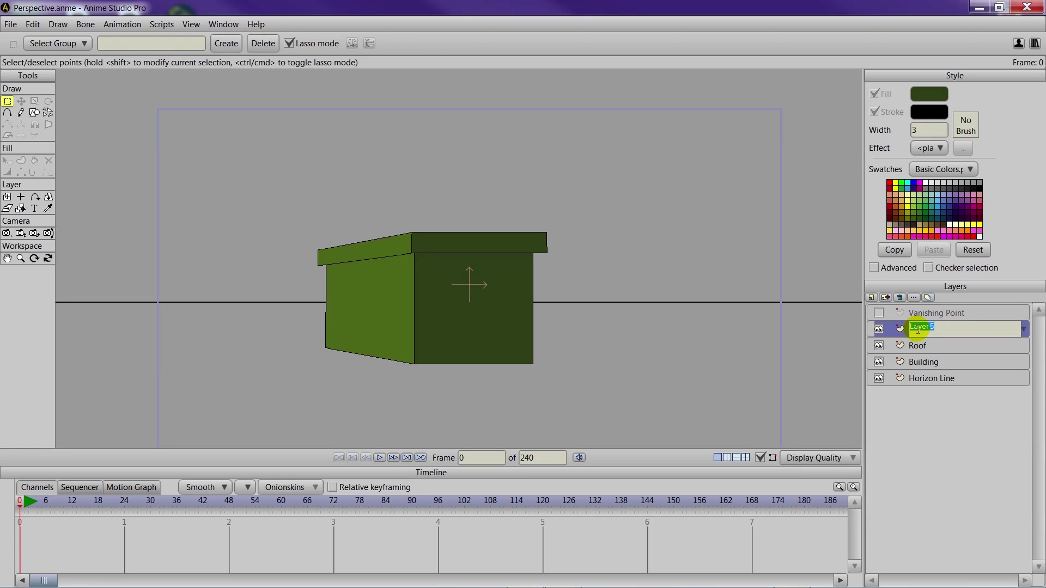
type("Road")
key("Return")
Show the Vanishing Point layer again and reframe the view around its guide lines.
left_click(879, 313)
scroll(730, 348, "down", 3)
left_click_drag(660, 340, 724, 305)
mouse_move(626, 318)
left_mouse_down()
mouse_move(578, 324)
mouse_move(541, 297)
left_mouse_up()
left_click(643, 246)
Drag both perspective line endpoints down below the building so they fan out as road edges.
left_click(911, 312)
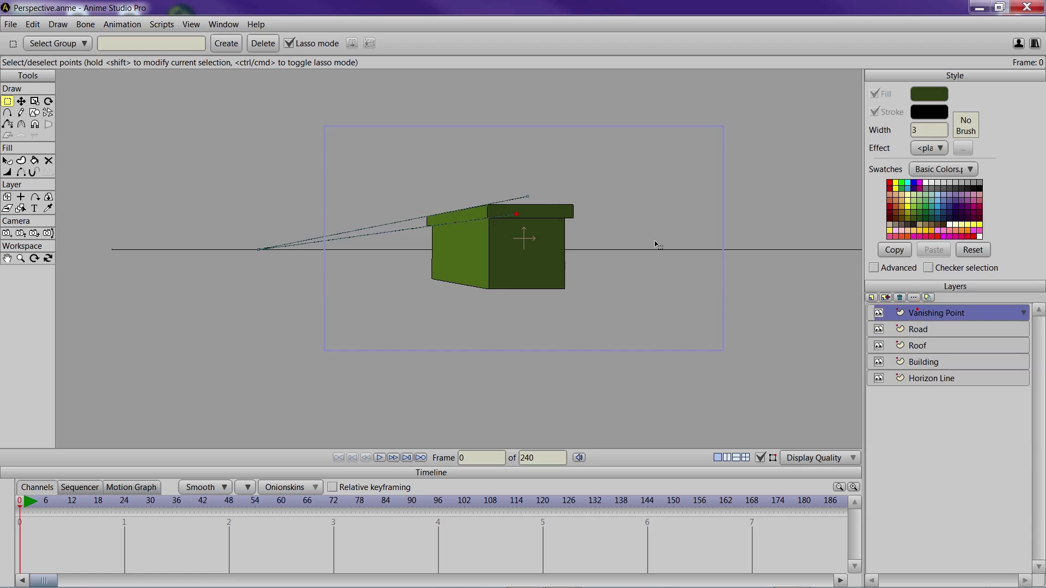
left_click_drag(549, 203, 359, 175)
key("t")
left_click_drag(521, 217, 418, 408)
left_click(532, 193)
left_click_drag(533, 194, 765, 392)
left_click(924, 331)
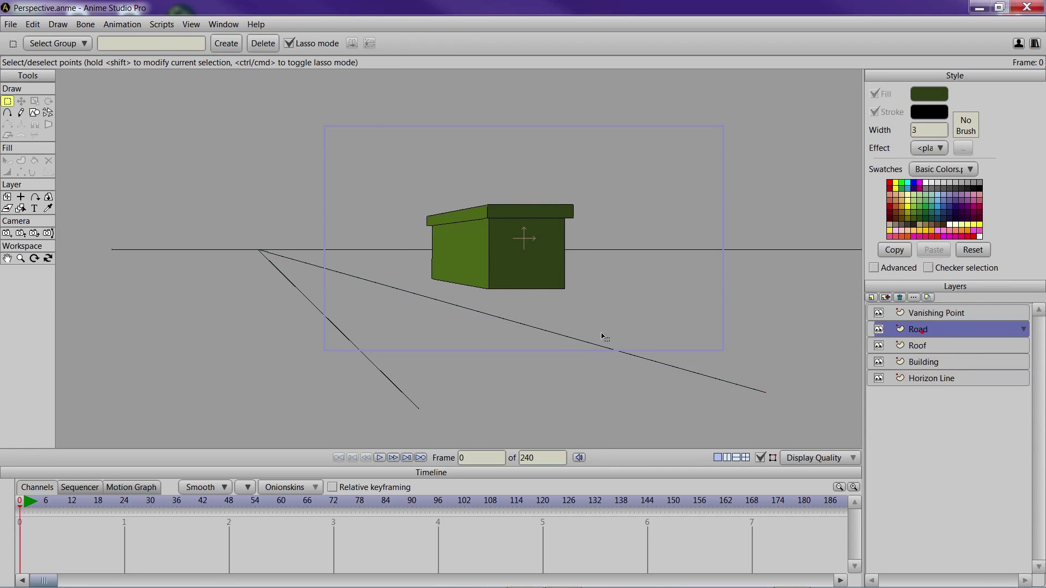
On the Road layer, draw the road edge lines out from the vanishing point along the guides.
left_click(7, 112)
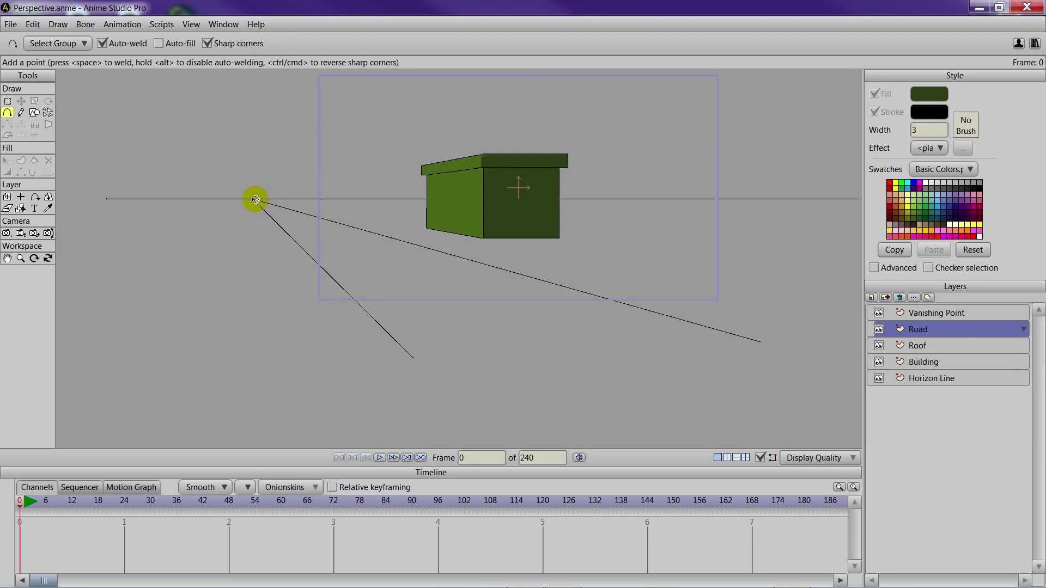
left_click_drag(256, 199, 673, 316)
scroll(256, 198, "up", 2)
left_click_drag(263, 241, 669, 327)
scroll(670, 327, "up", 3)
left_click(497, 219)
mouse_move(497, 219)
left_mouse_down()
mouse_move(685, 415)
mouse_move(507, 302)
mouse_move(446, 292)
mouse_move(460, 321)
mouse_move(716, 243)
mouse_move(828, 263)
mouse_move(811, 255)
left_mouse_up()
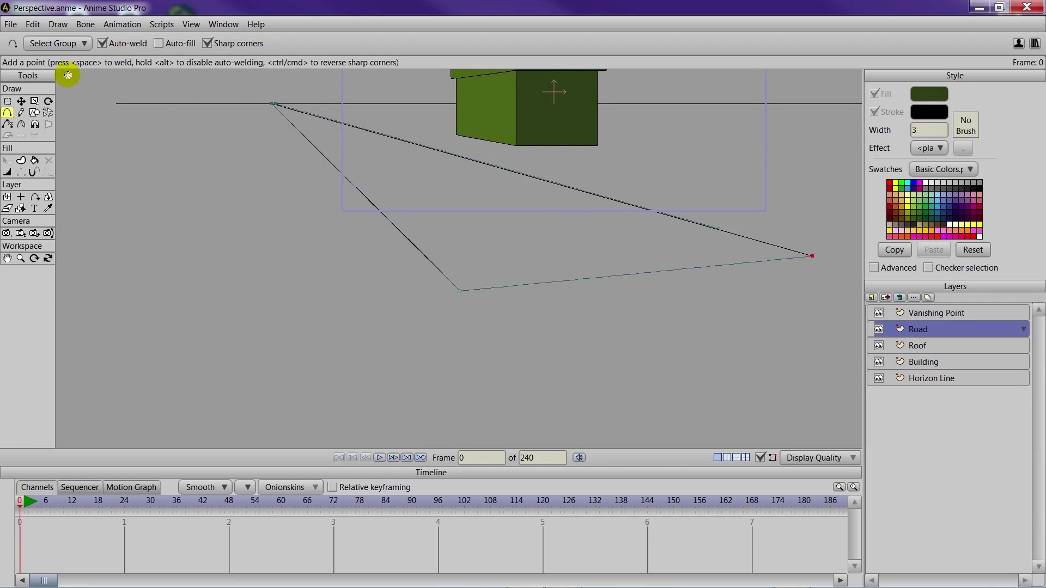
Join the road line's end to the right corner and weld the edges at the vanishing point.
left_click(21, 101)
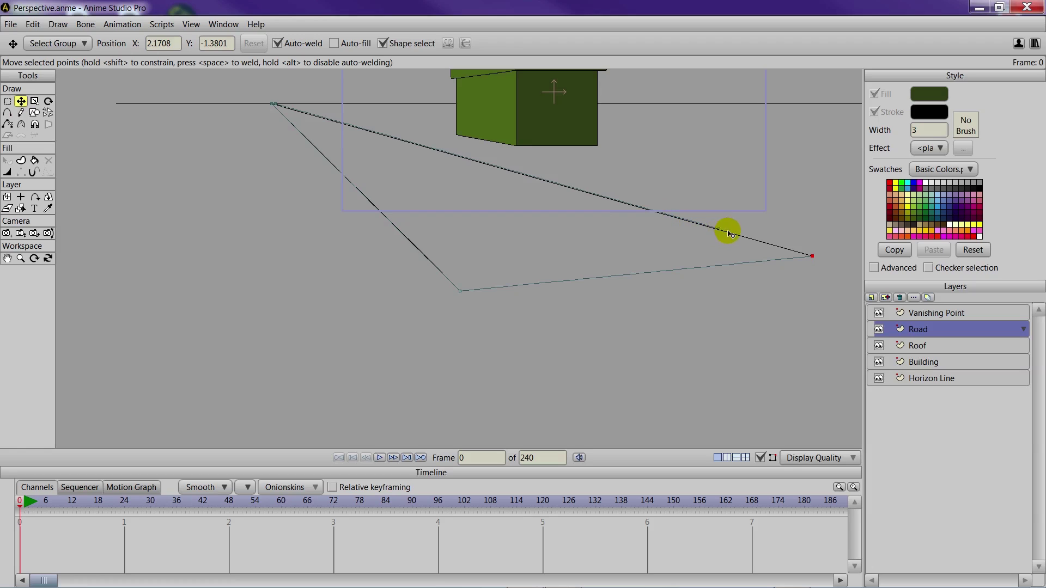
left_click_drag(728, 231, 812, 259)
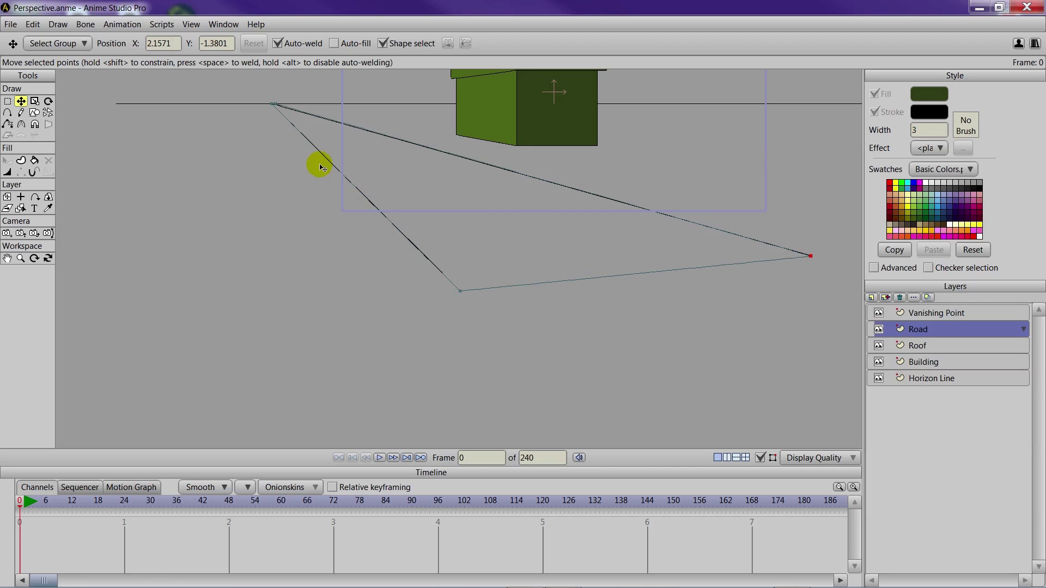
scroll(405, 294, "up", 5)
left_click(296, 240)
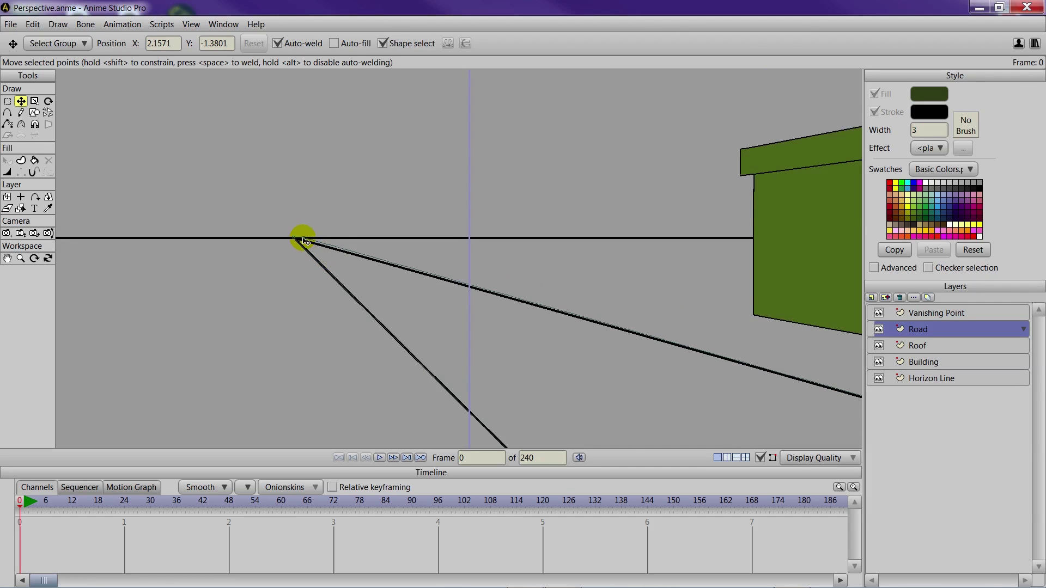
left_click(303, 240)
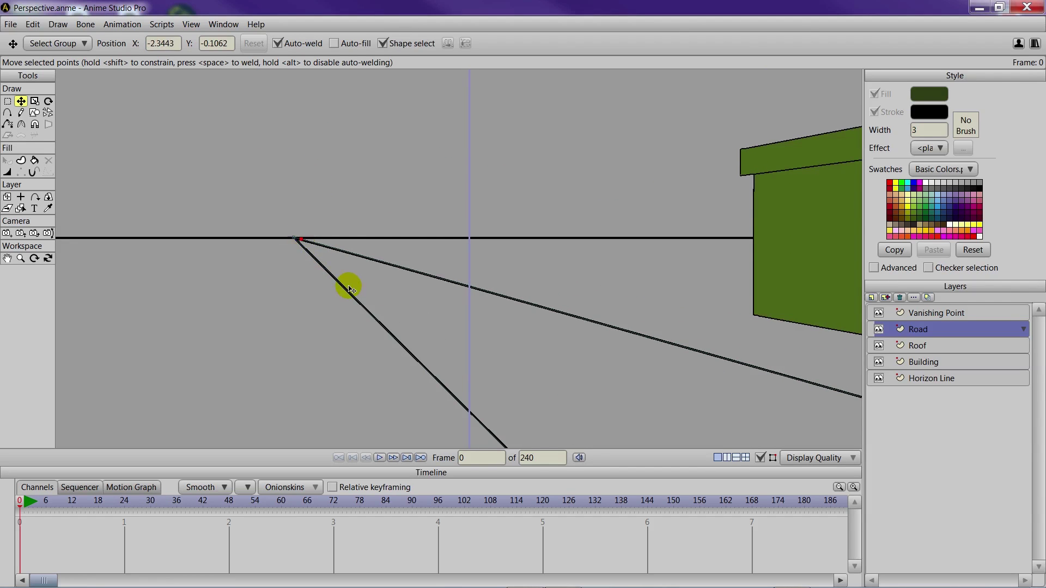
scroll(350, 285, "down", 4)
Select the road triangle's edges and make them a dark grey filled shape.
left_click(20, 160)
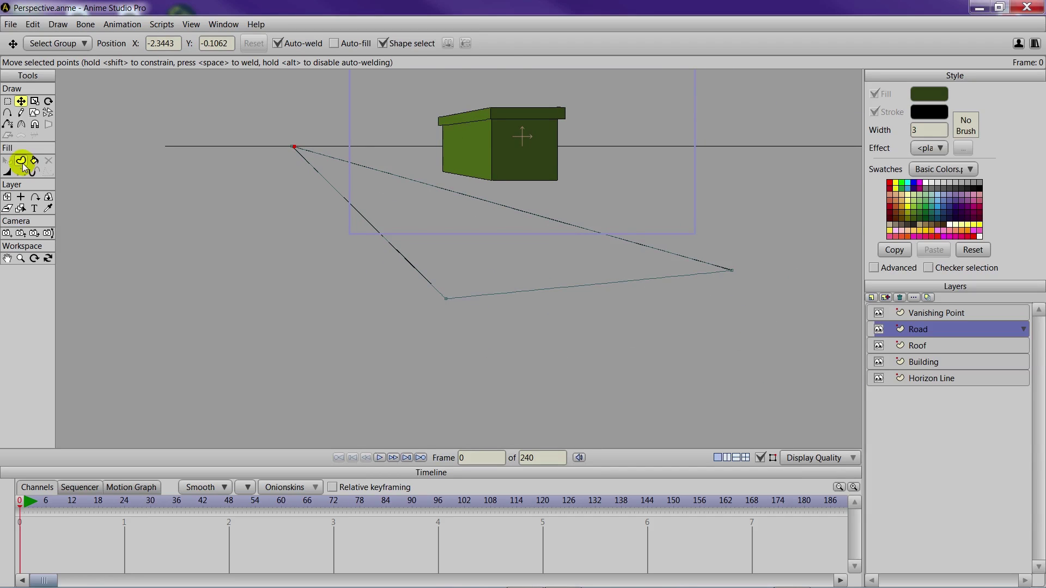
left_click(316, 169)
left_click(321, 174)
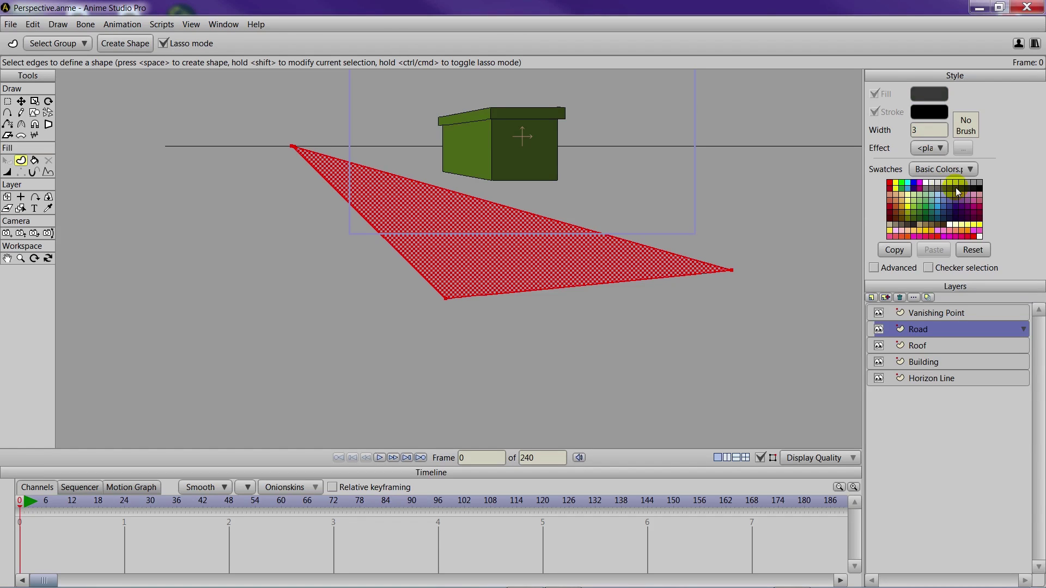
left_click(115, 44)
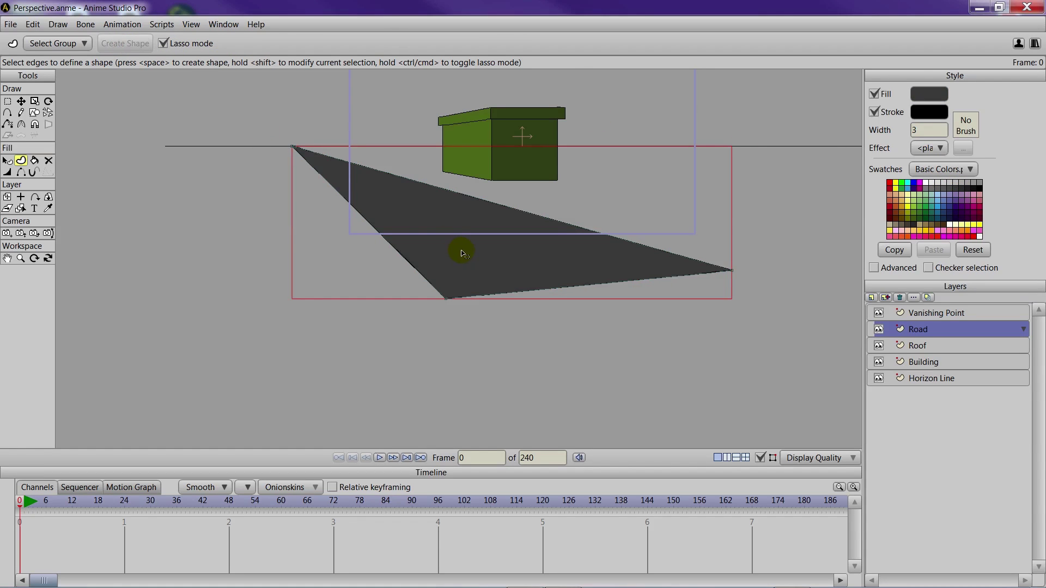
scroll(465, 261, "up", 2)
left_click_drag(466, 252, 469, 304)
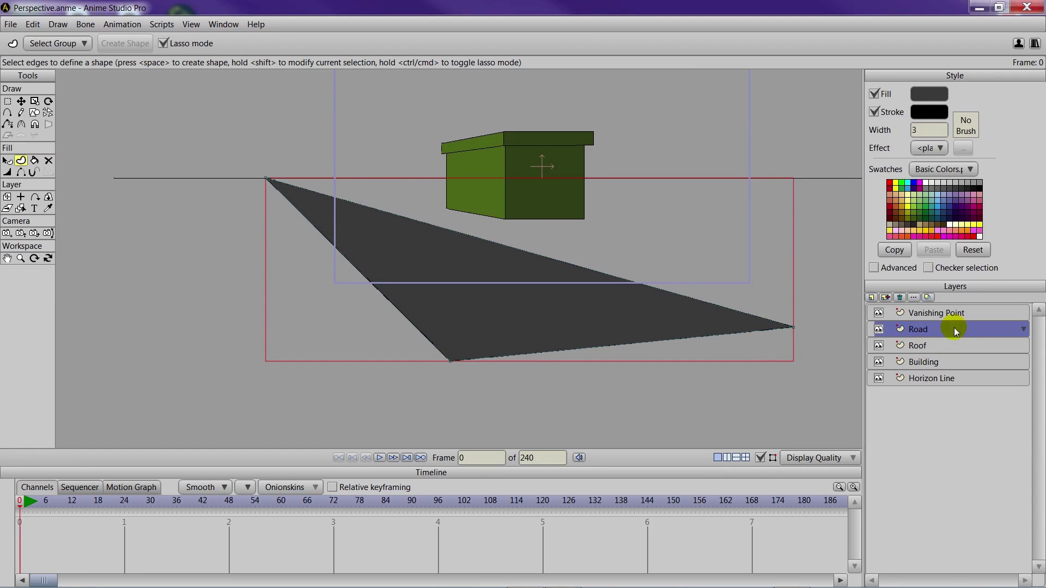
Create a new vector layer and name it 'Street Markings', correcting the typo.
left_click(871, 296)
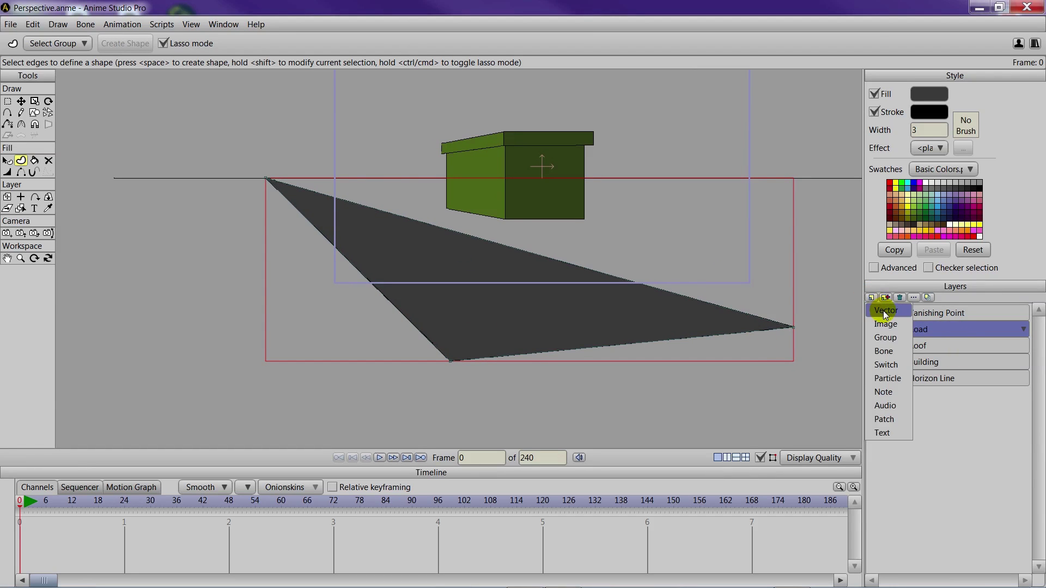
left_click(883, 310)
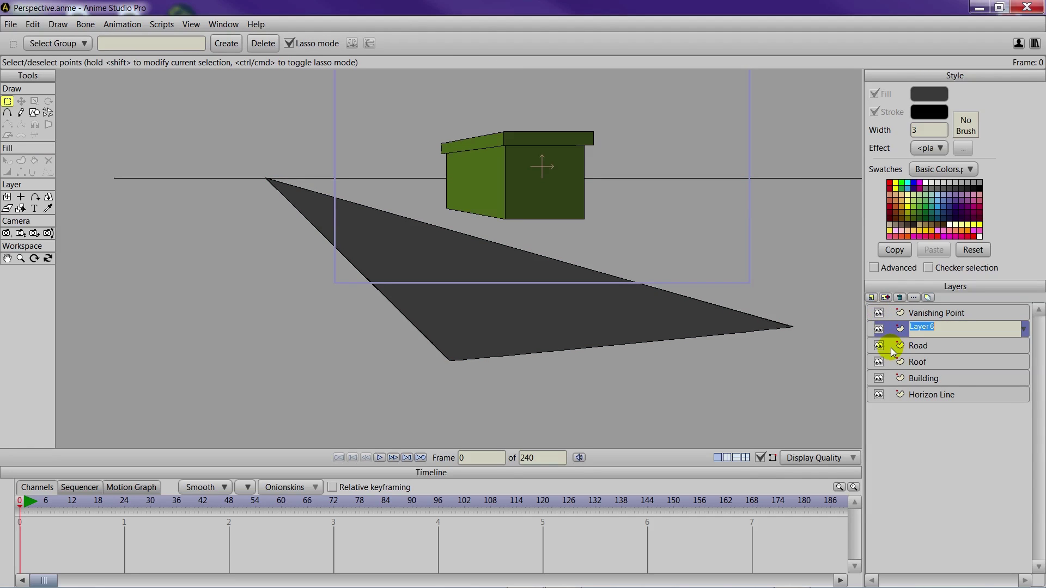
type("Street Marlings")
key("BackSpace")
key("BackSpace")
key("BackSpace")
key("BackSpace")
key("BackSpace")
key("BackSpace")
type("rki")
key("Return")
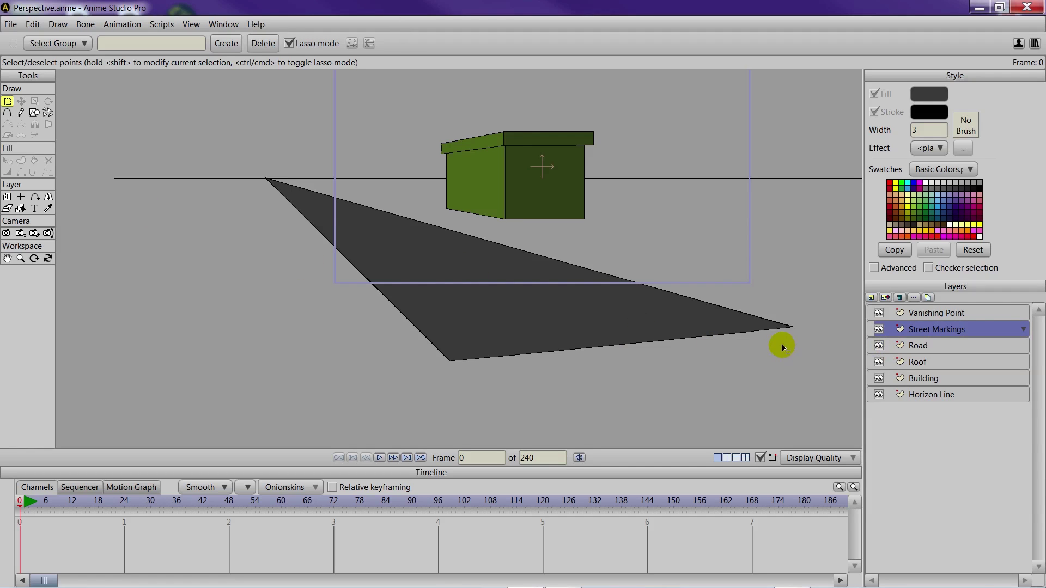
Move the Vanishing Point guide line endpoints so both lines run down the road's centre.
left_click(936, 313)
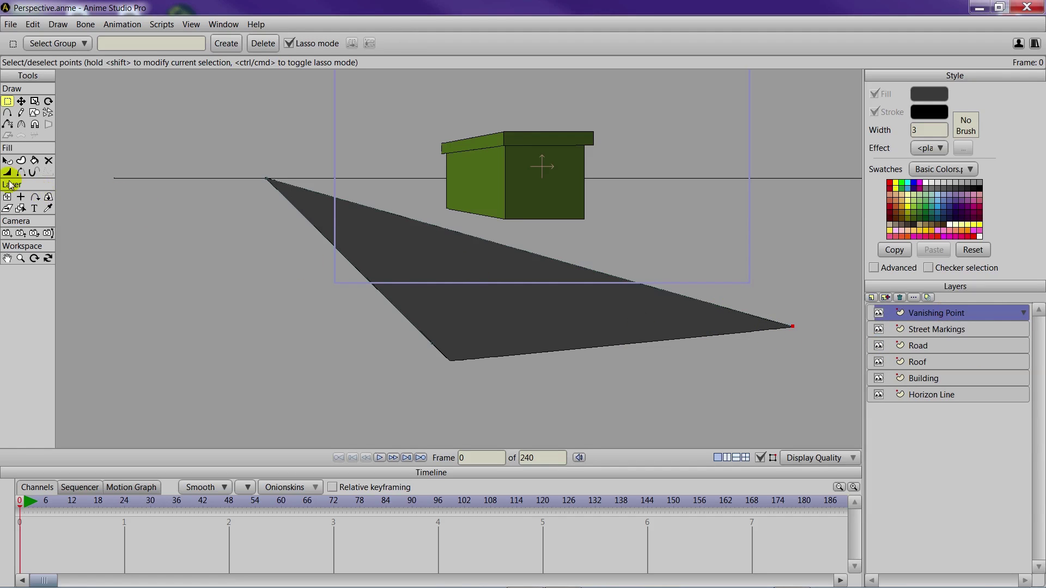
left_click(21, 101)
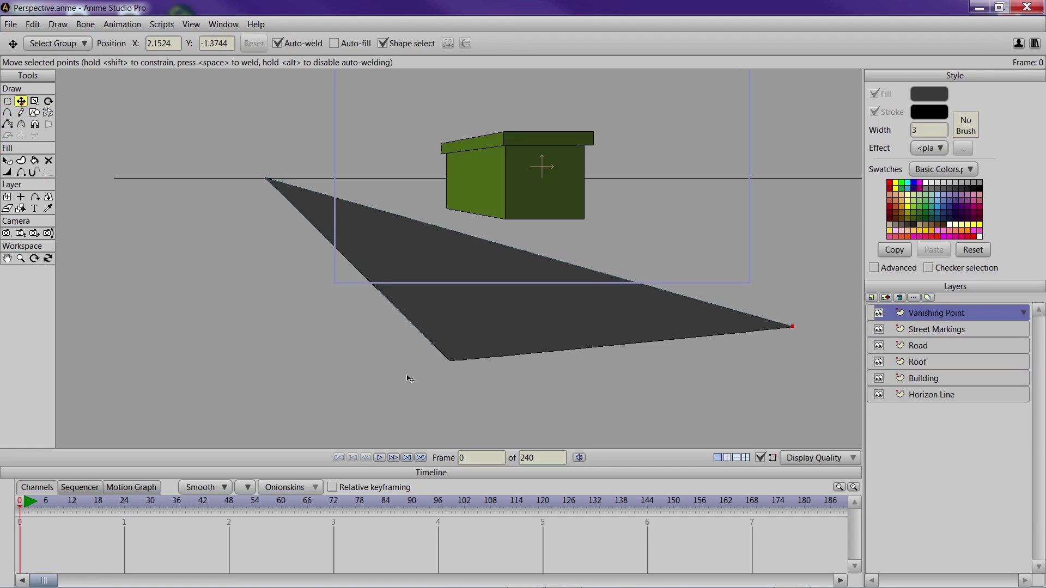
left_click(431, 344)
left_click_drag(472, 288, 793, 327)
left_click_drag(590, 309, 524, 281)
left_click(515, 293)
left_click_drag(551, 299, 549, 298)
Select the Street Markings layer and centre the view on the guide lines.
left_click(919, 328)
scroll(345, 298, "up", 4)
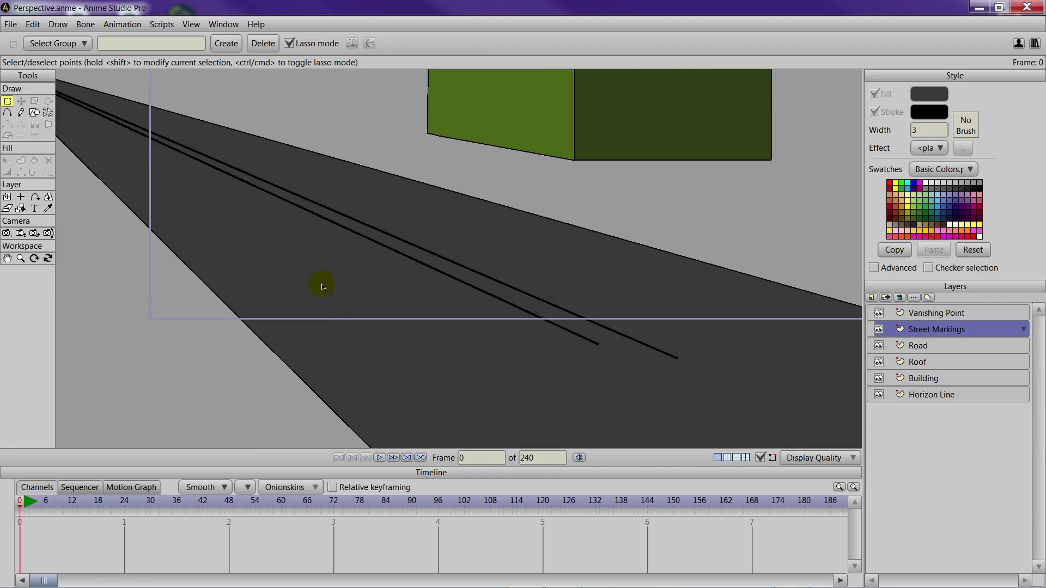
left_click_drag(321, 286, 417, 295)
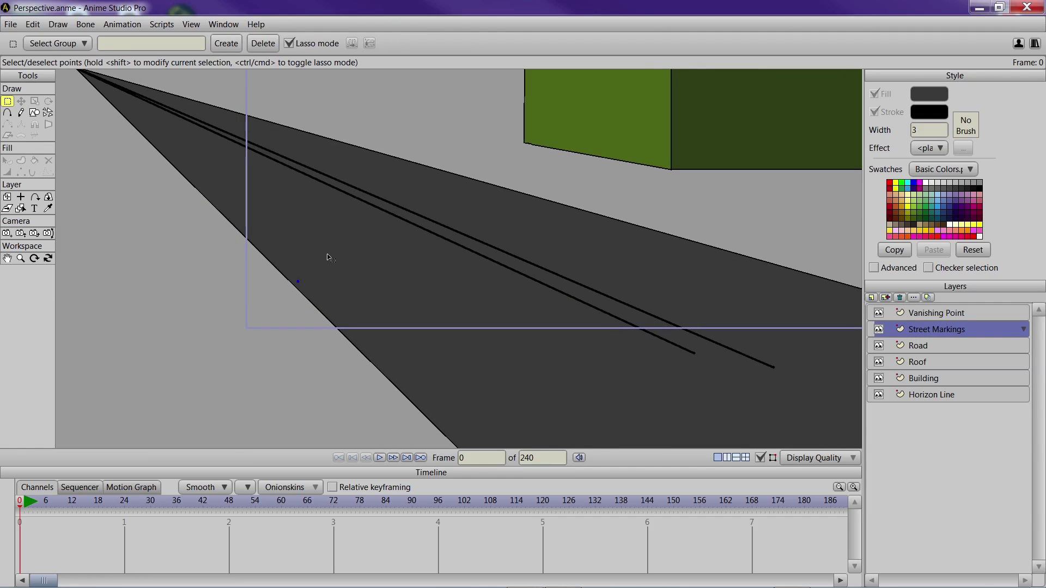
Outline the first dash with points placed on the two guide lines.
left_click(34, 113)
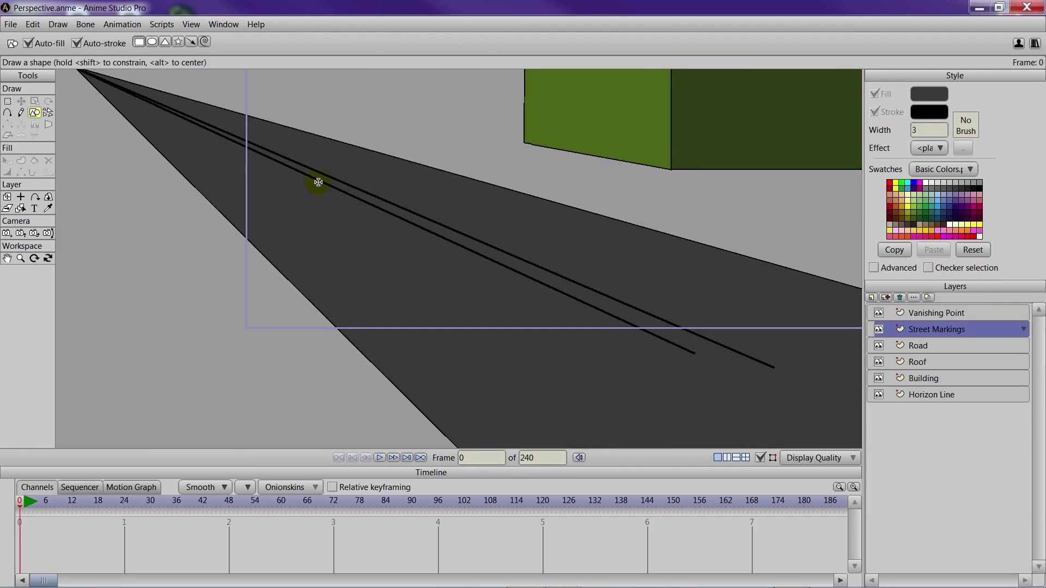
left_click_drag(313, 178, 326, 190)
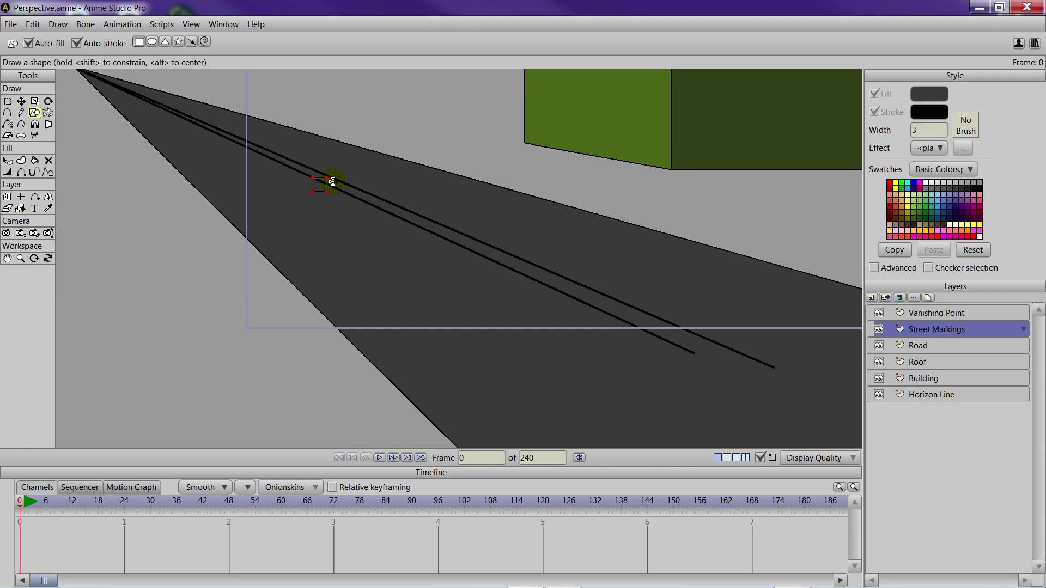
key("ctrl+z")
left_click(7, 112)
left_click(290, 171)
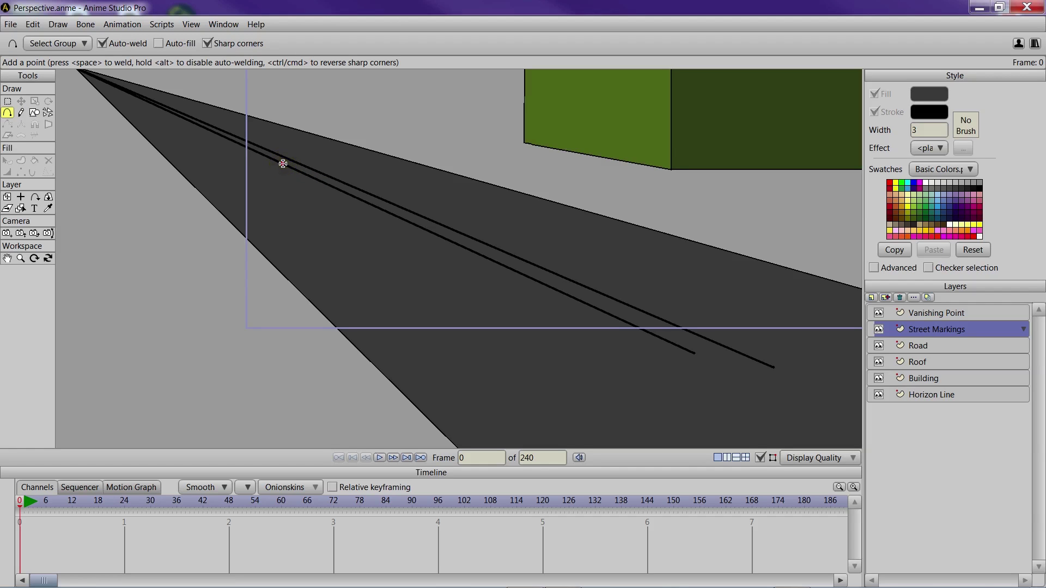
left_click_drag(283, 163, 336, 184)
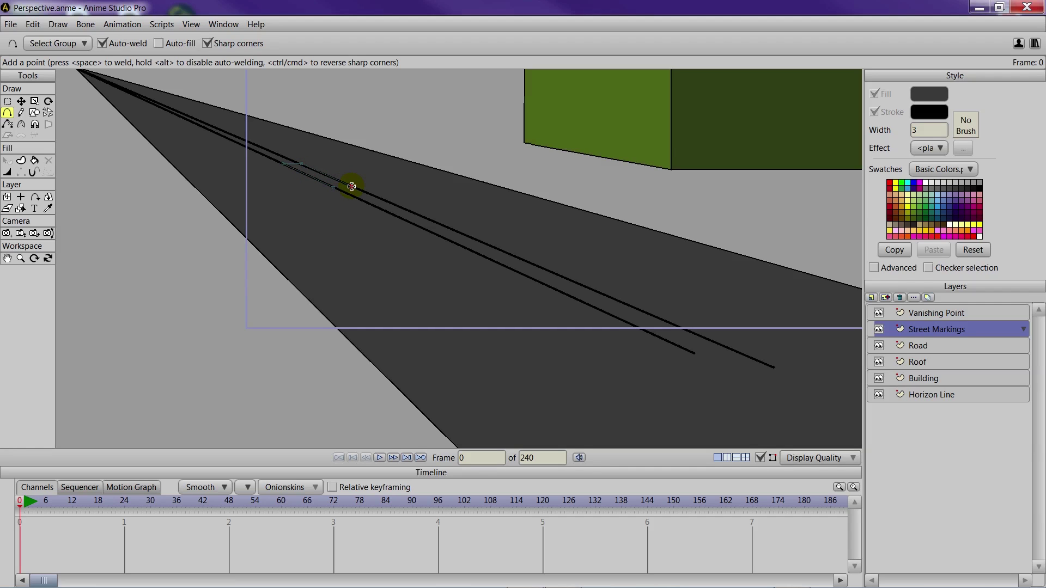
left_click(352, 186)
Turn the dash outline into a shape filled white with no stroke.
left_click(21, 101)
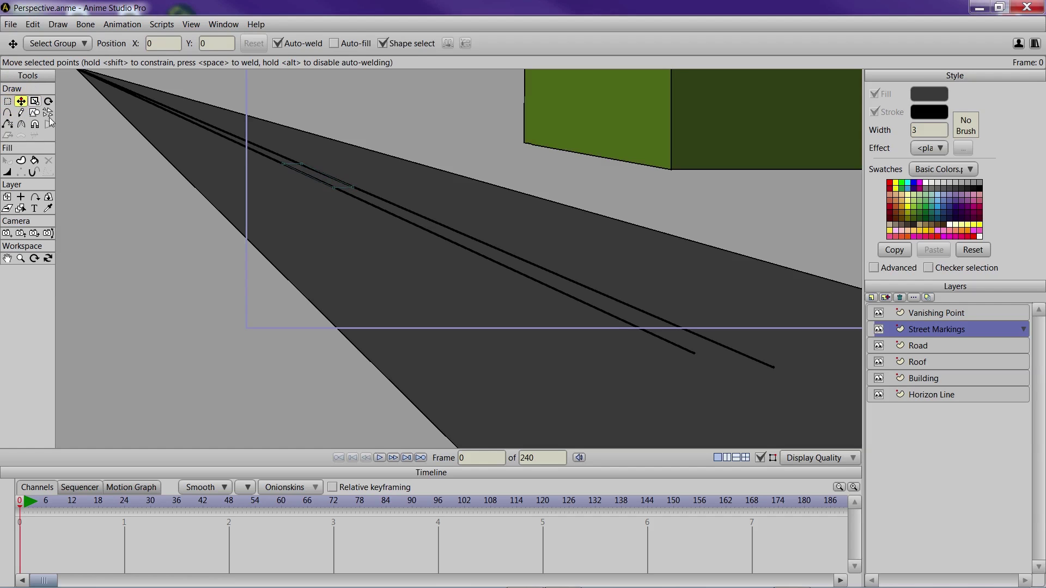
scroll(346, 297, "up", 2)
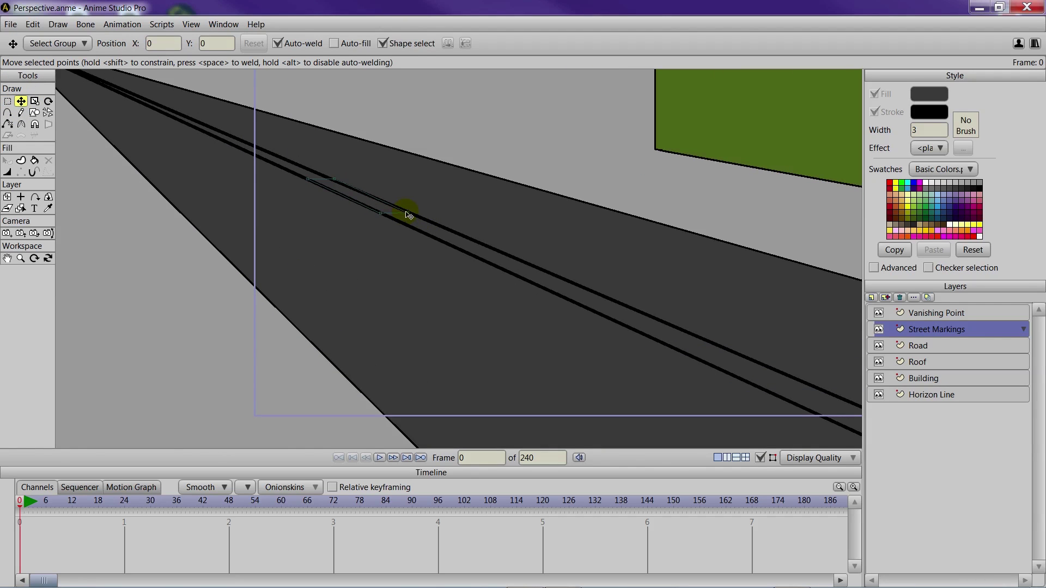
scroll(445, 278, "down", 2)
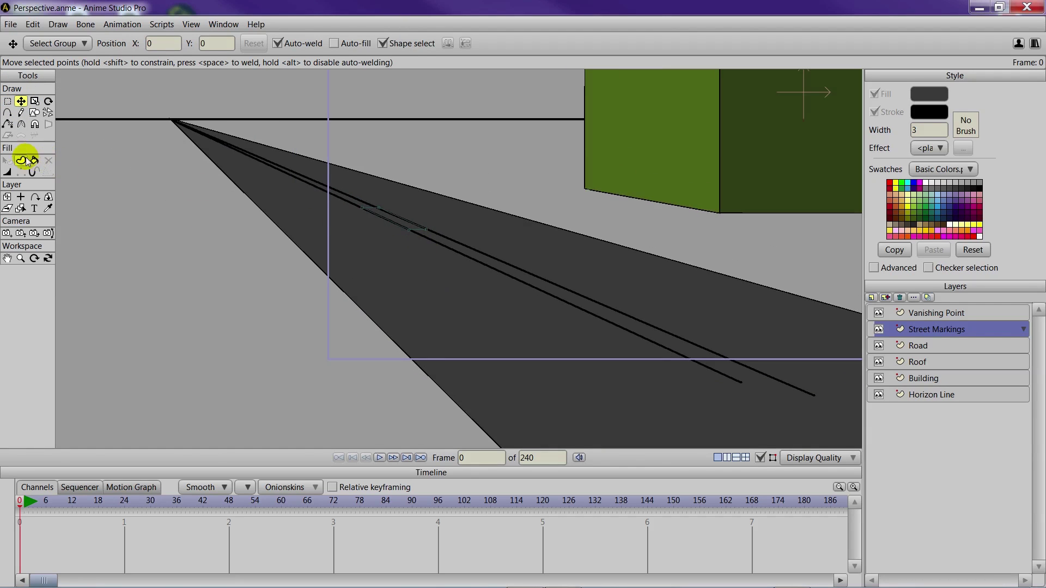
left_click(22, 161)
left_click_drag(381, 161, 381, 163)
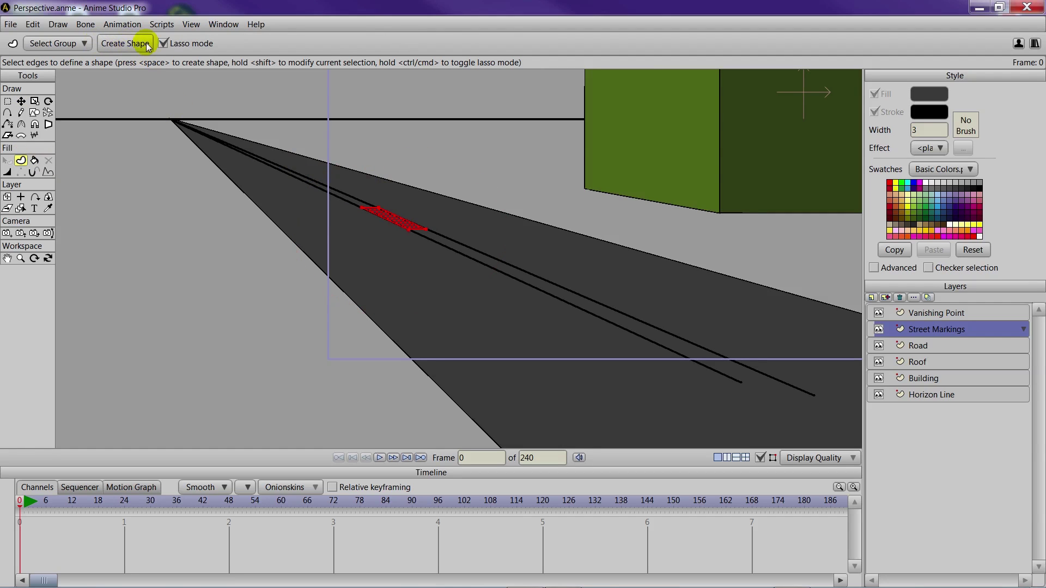
left_click(146, 43)
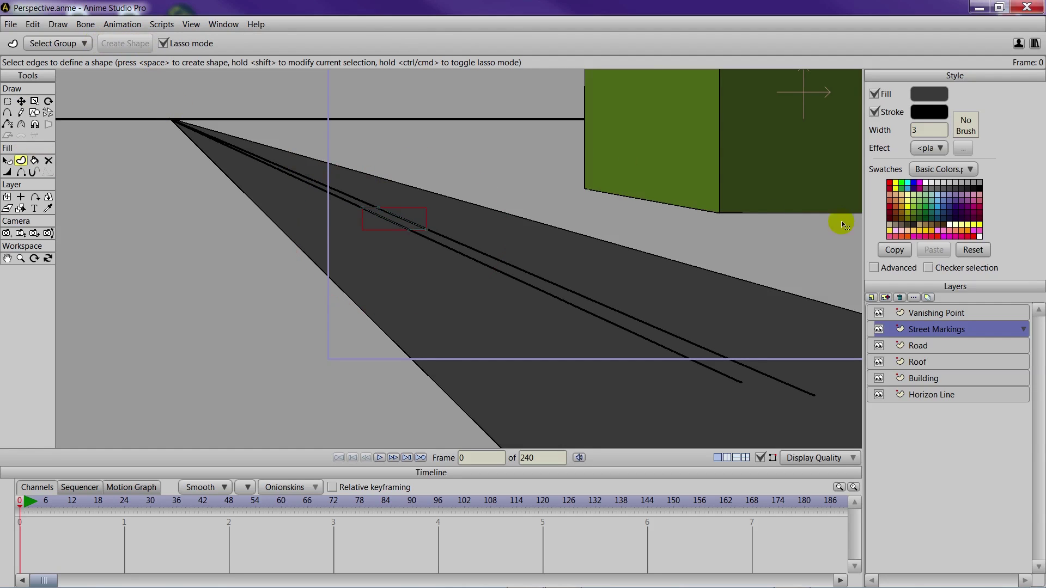
left_click(930, 182)
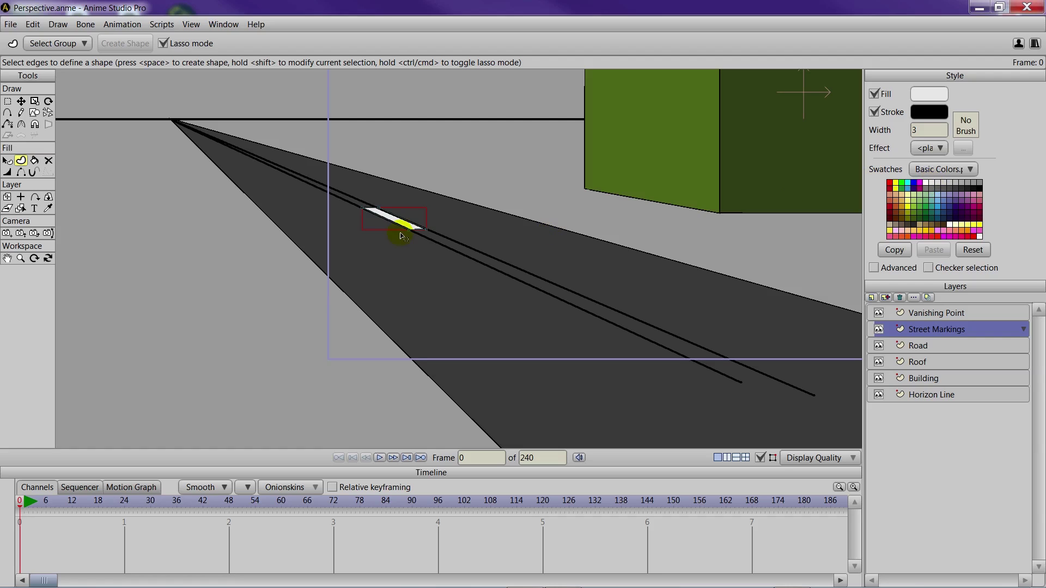
left_click(875, 112)
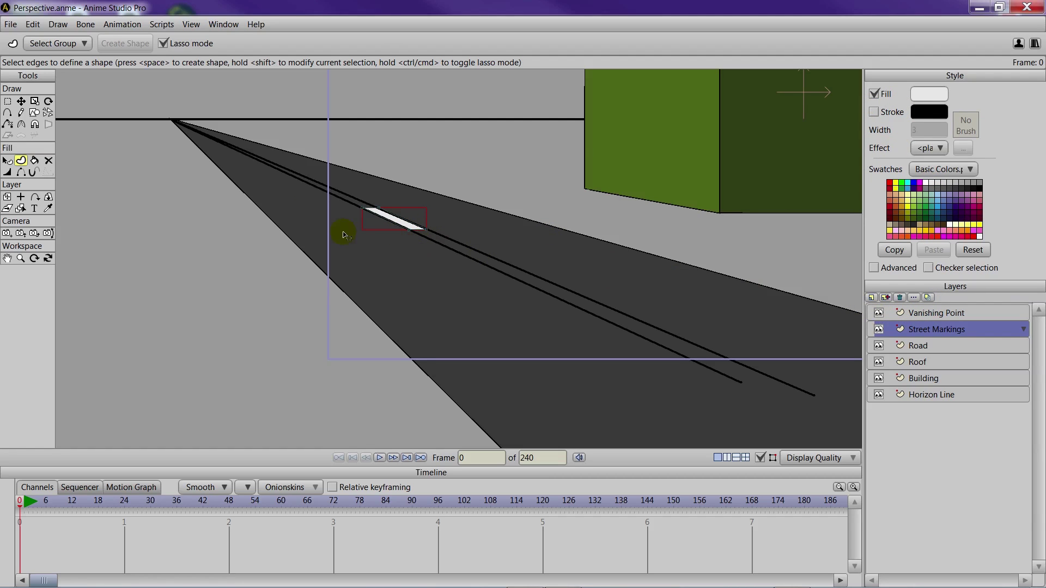
Outline a second dash further down the road along the guide lines.
left_click(7, 112)
scroll(378, 248, "up", 3)
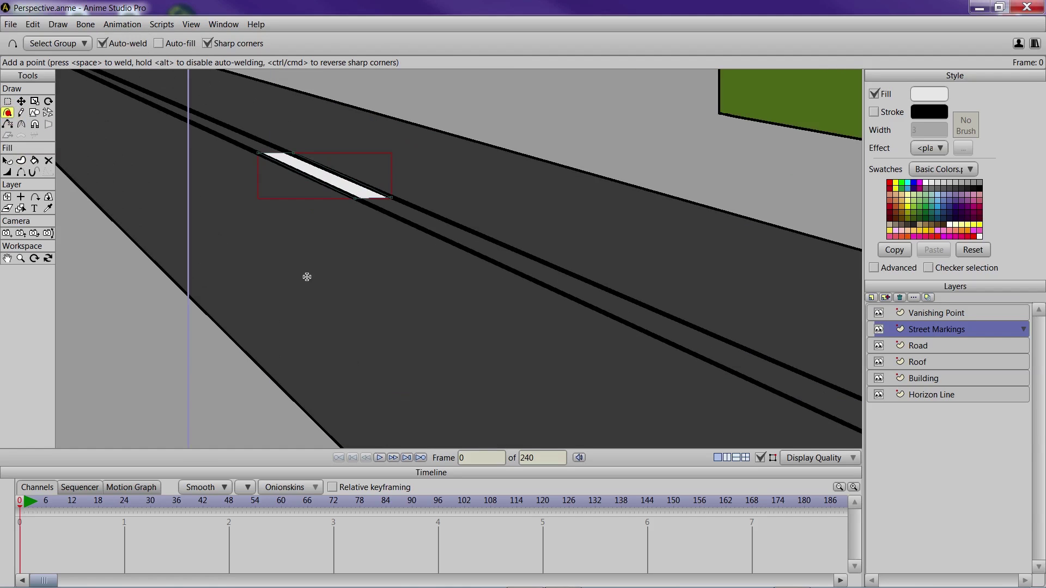
left_click_drag(388, 212, 582, 303)
key("ctrl+z")
left_click_drag(582, 303, 638, 302)
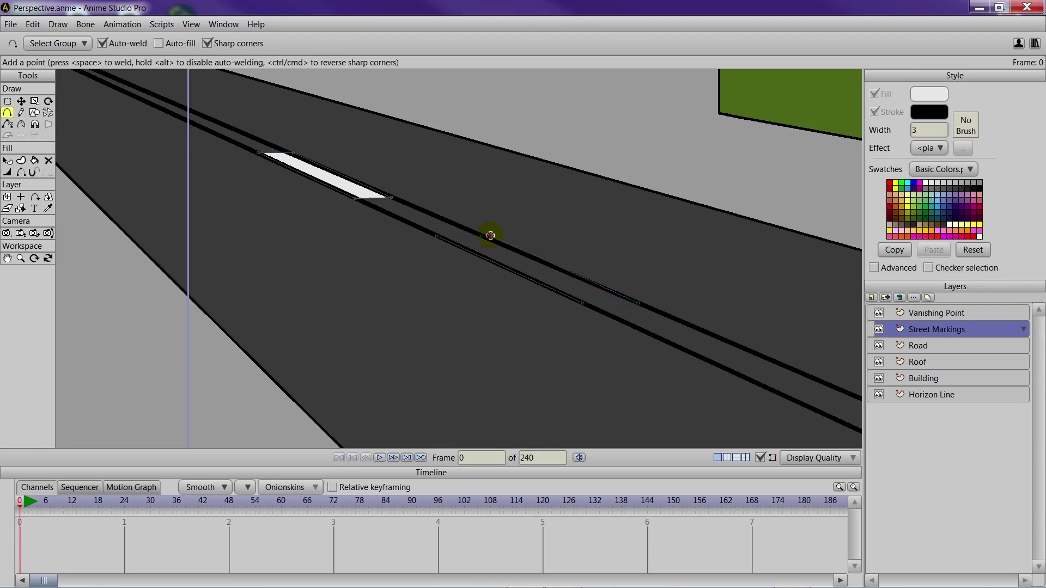
left_click(482, 236)
Fill the second dash as a shape without stroke and hide the Vanishing Point layer.
left_click(21, 160)
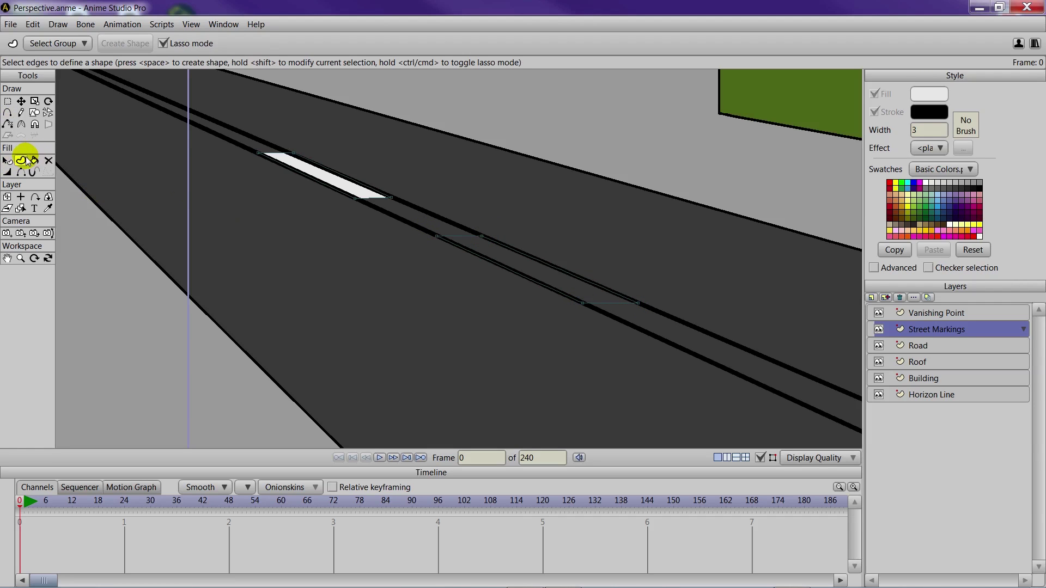
left_click_drag(707, 351, 610, 274)
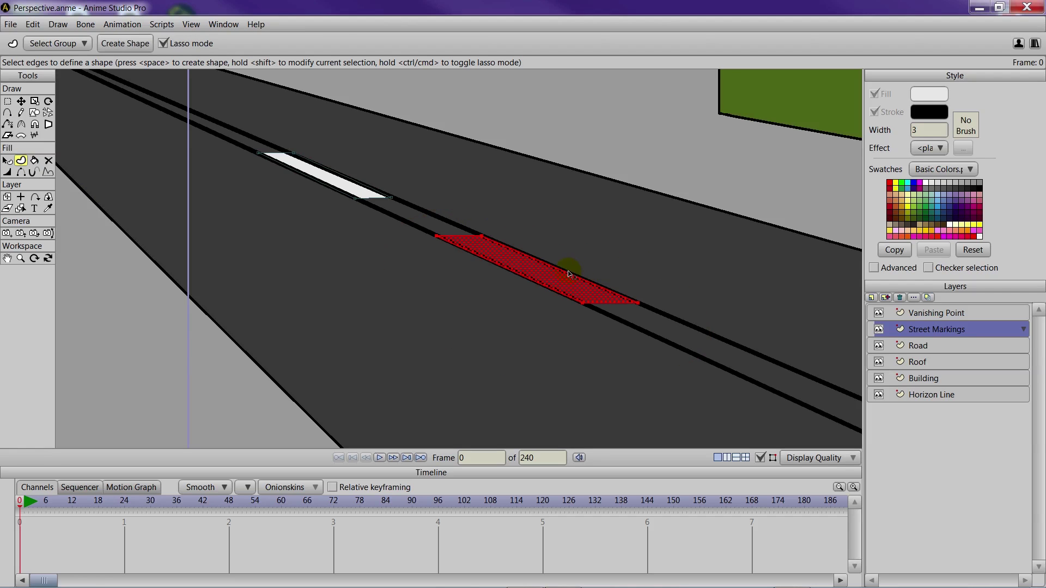
key("space")
left_click(873, 112)
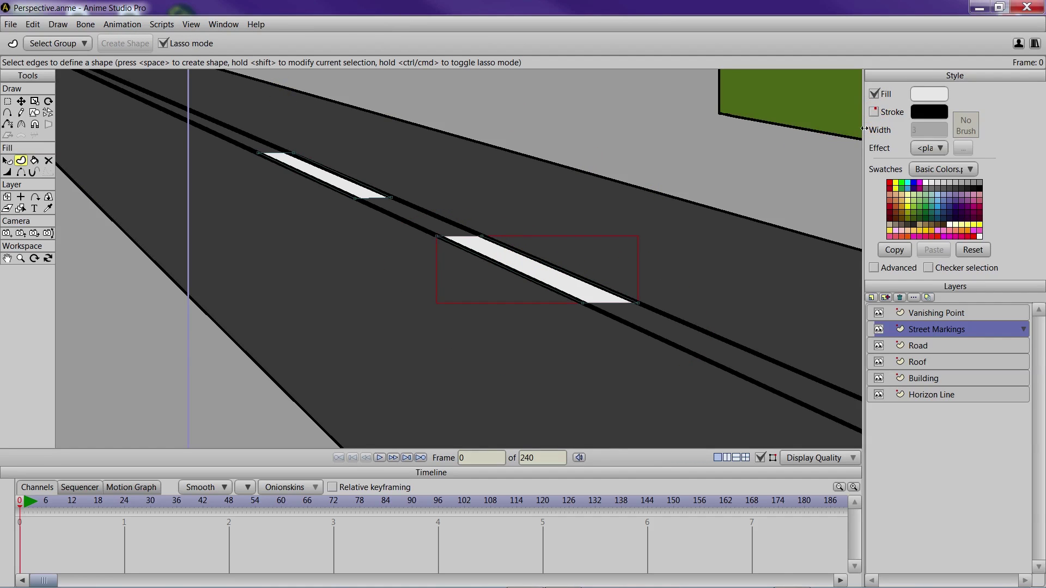
left_click(878, 313)
scroll(694, 305, "down", 6)
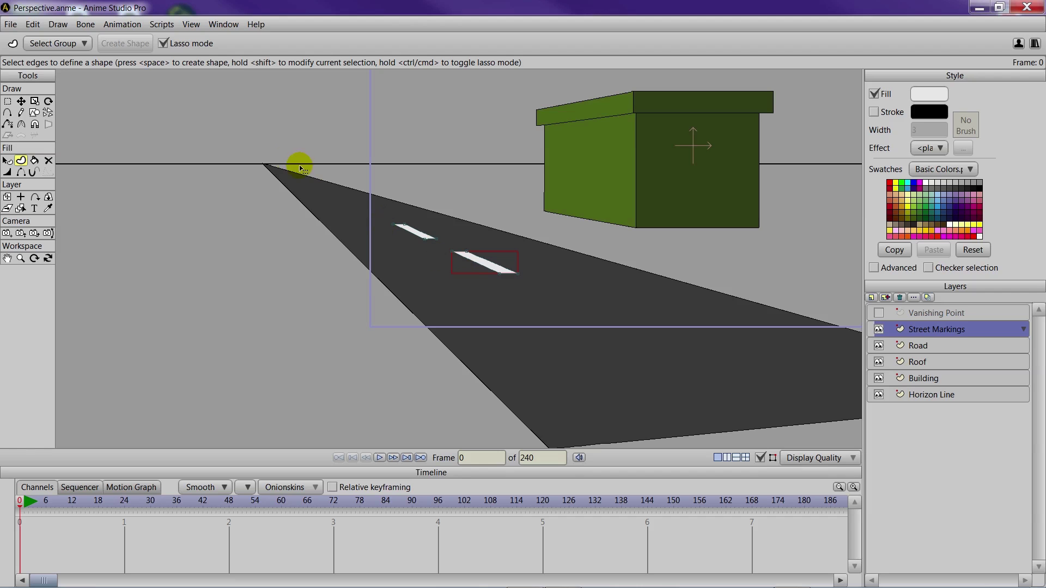
key("ctrl+r")
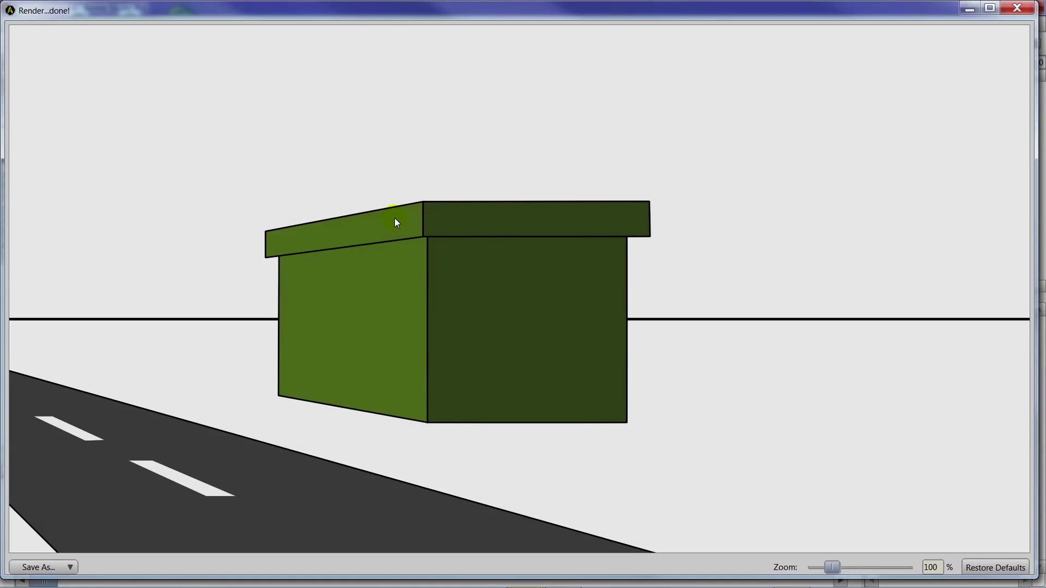
left_click(1014, 9)
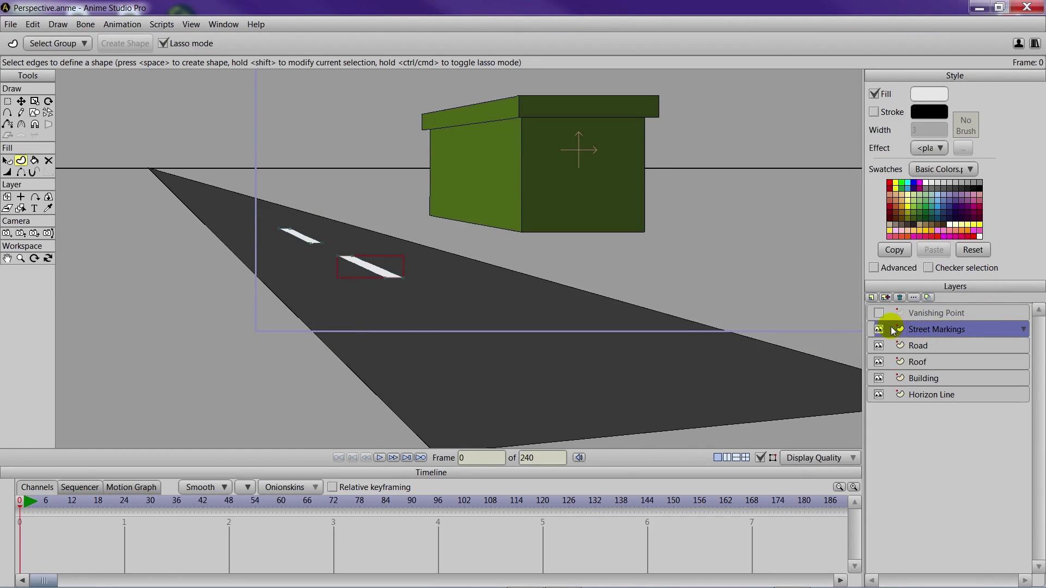
left_click(926, 394)
left_click(872, 298)
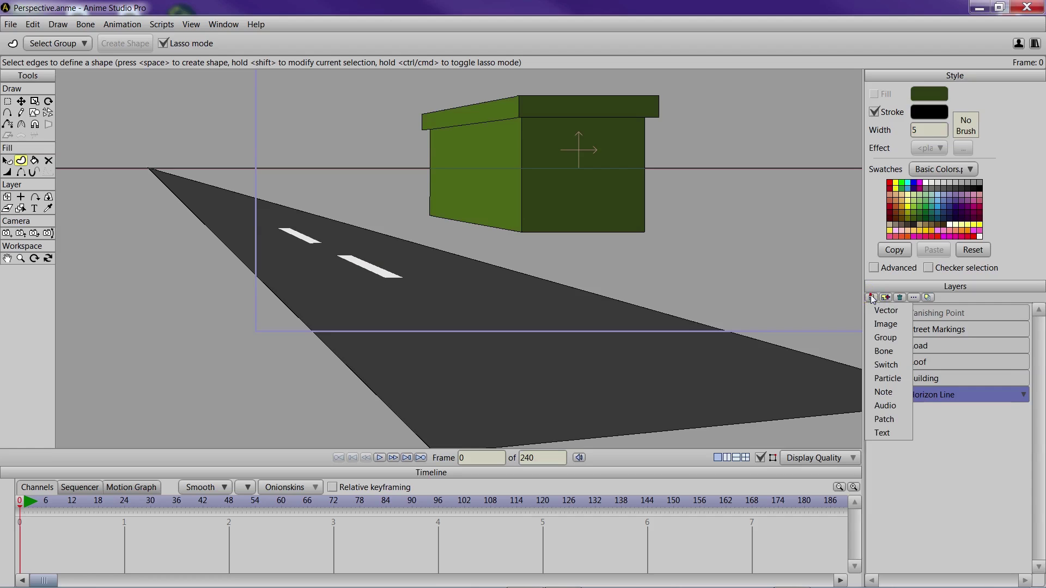
left_click(884, 310)
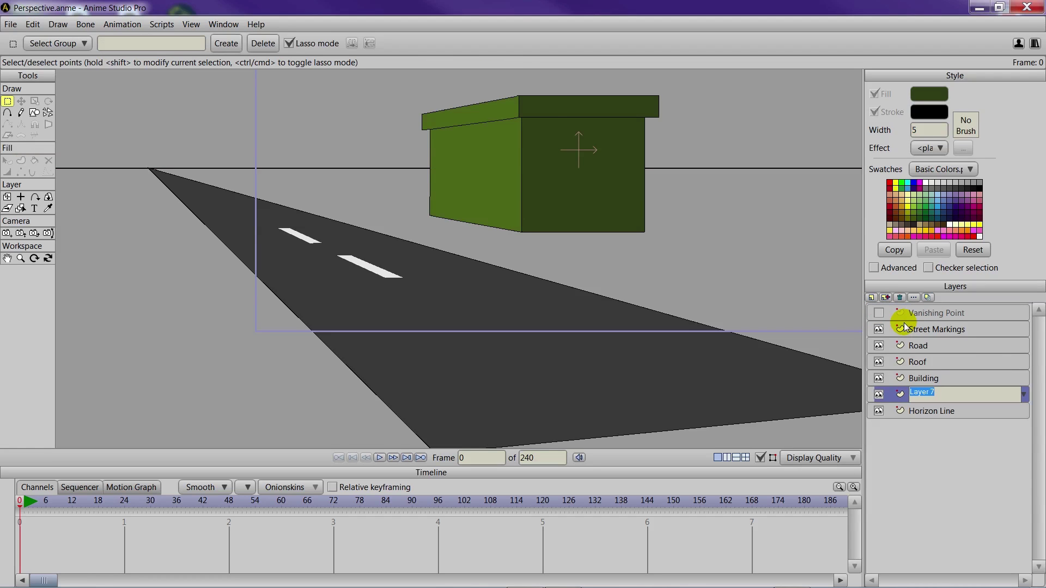
type("@nd Buil")
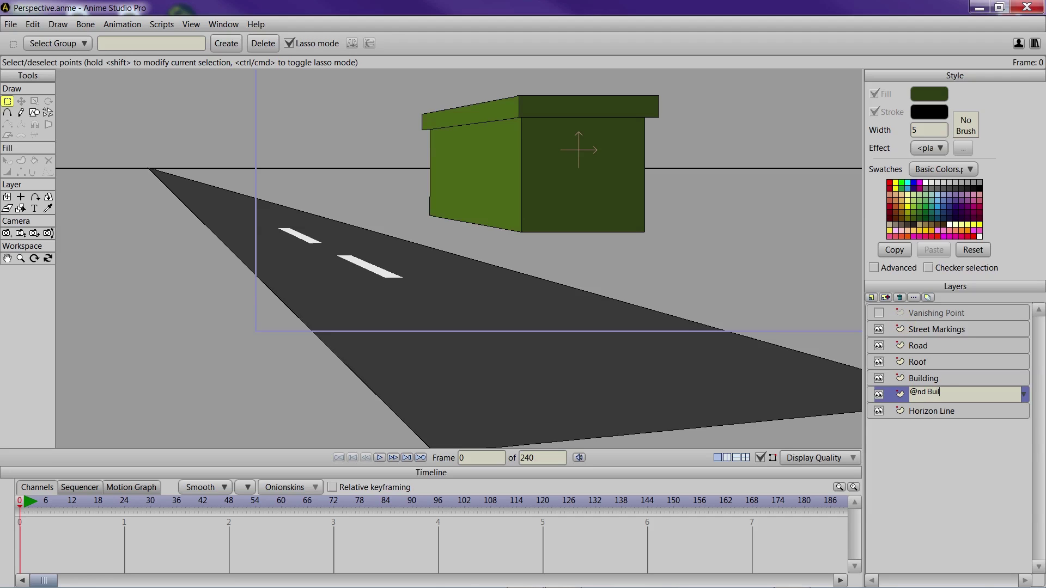
type("ding")
key("Return")
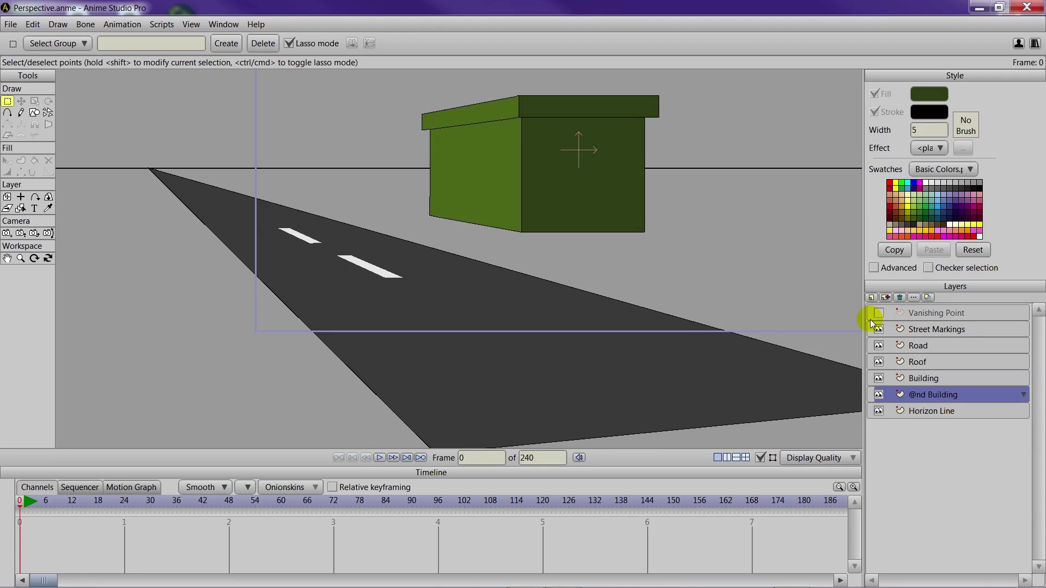
left_click(1023, 394)
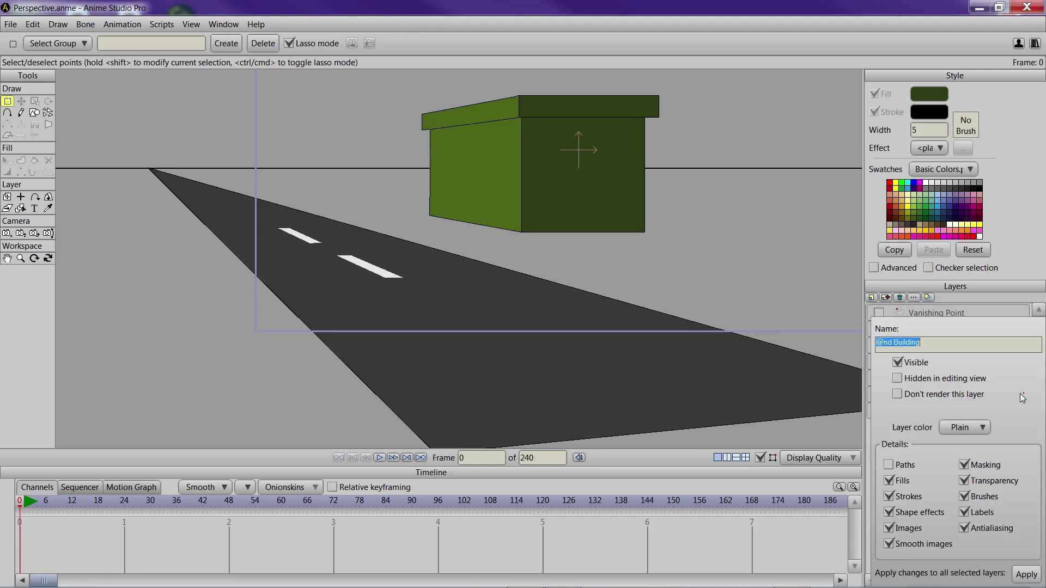
left_click(883, 343)
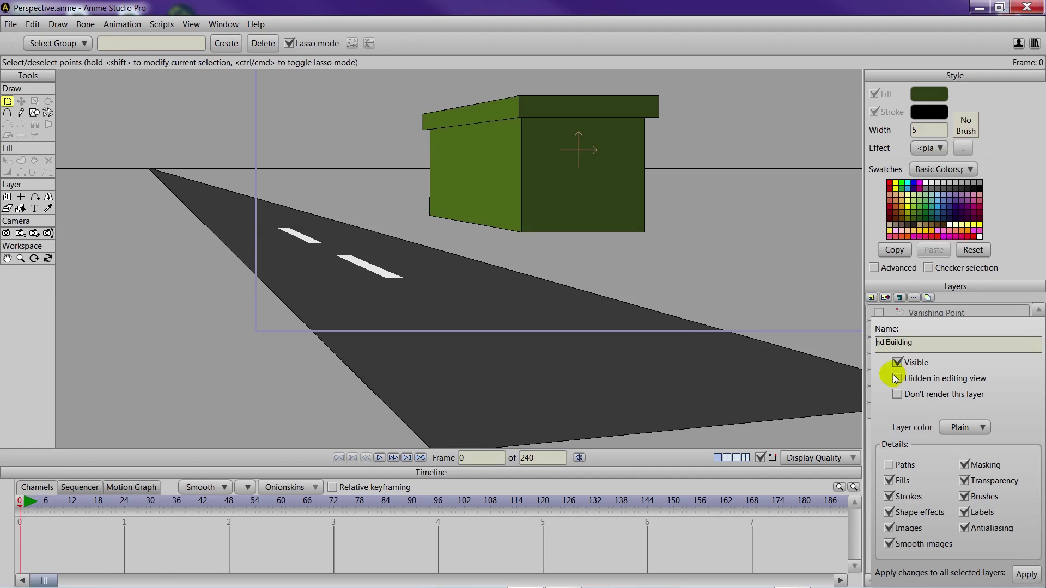
type("2")
key("Return")
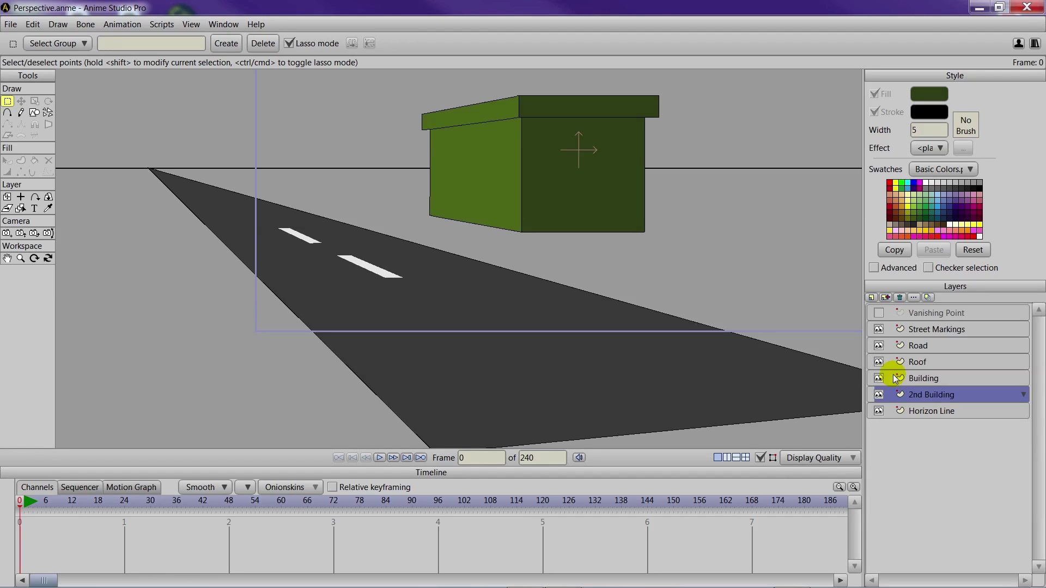
Draw a dark grey rectangle left of the green building for the second building's front.
left_click(34, 114)
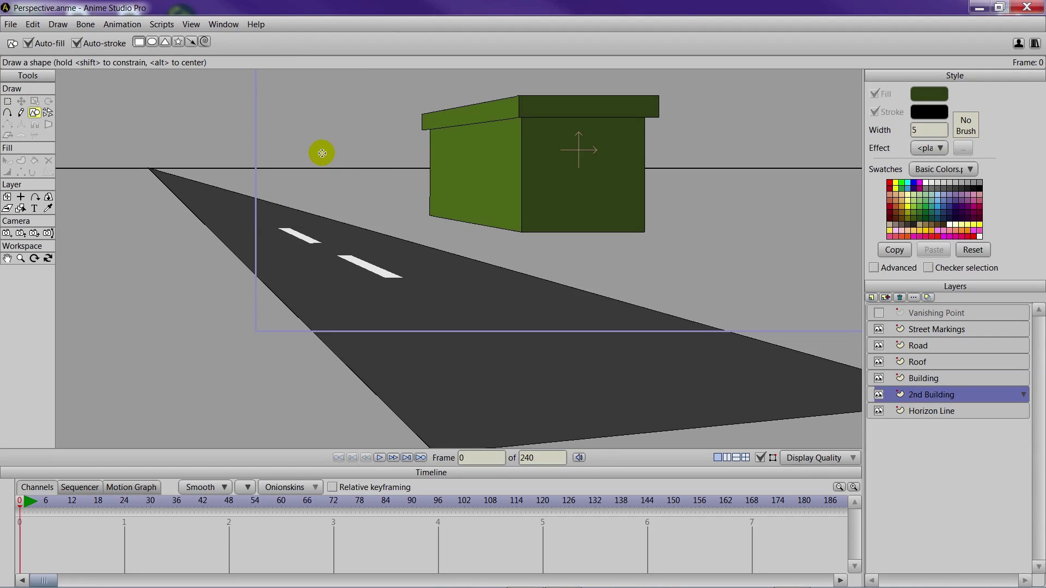
left_click(938, 200)
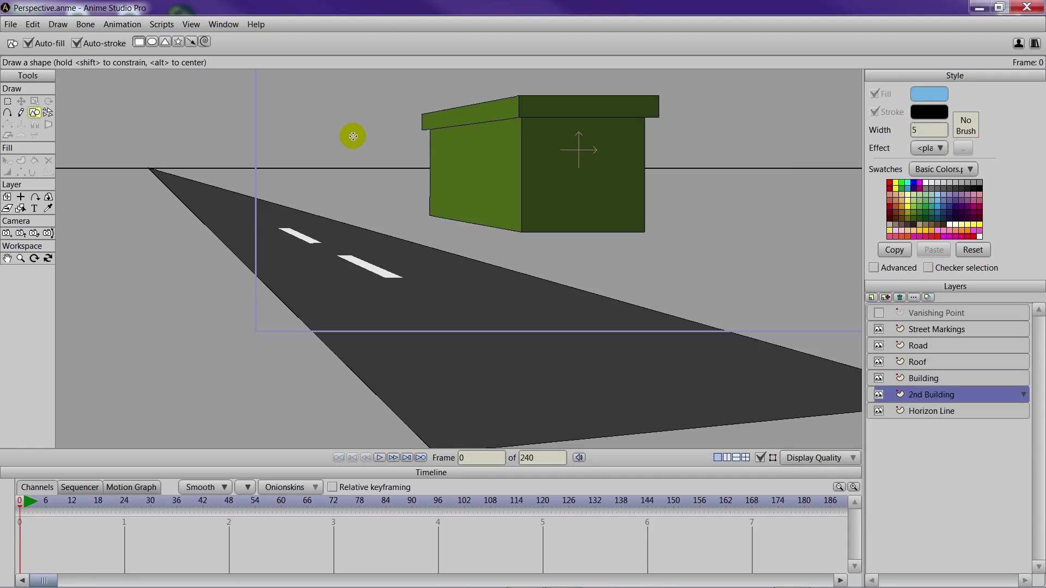
left_click(943, 188)
left_click_drag(345, 140, 447, 206)
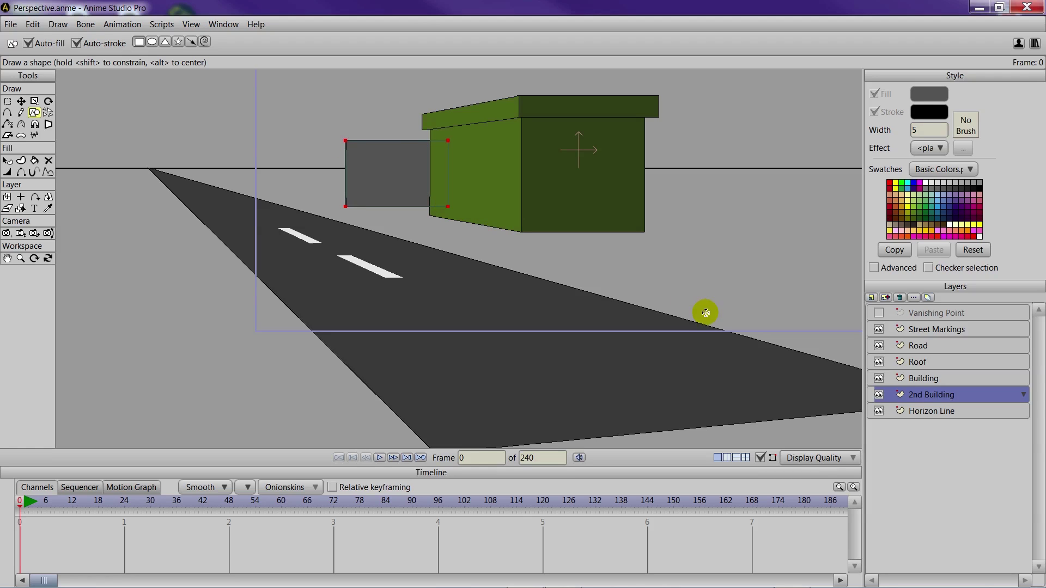
Show the Vanishing Point layer and aim its guides at the grey box's top and bottom-left corners.
left_click(878, 314)
left_click(914, 314)
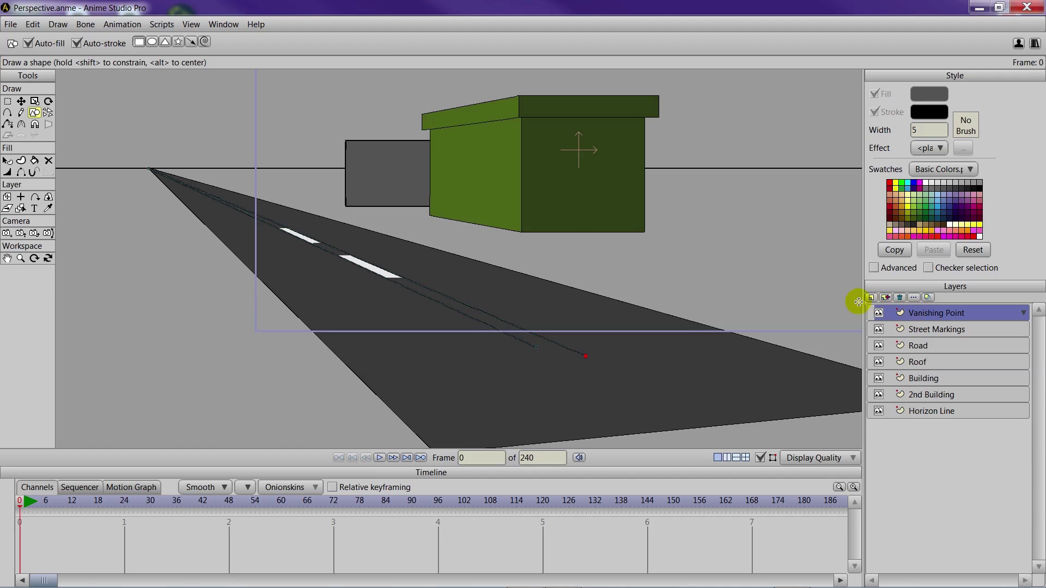
left_click(21, 101)
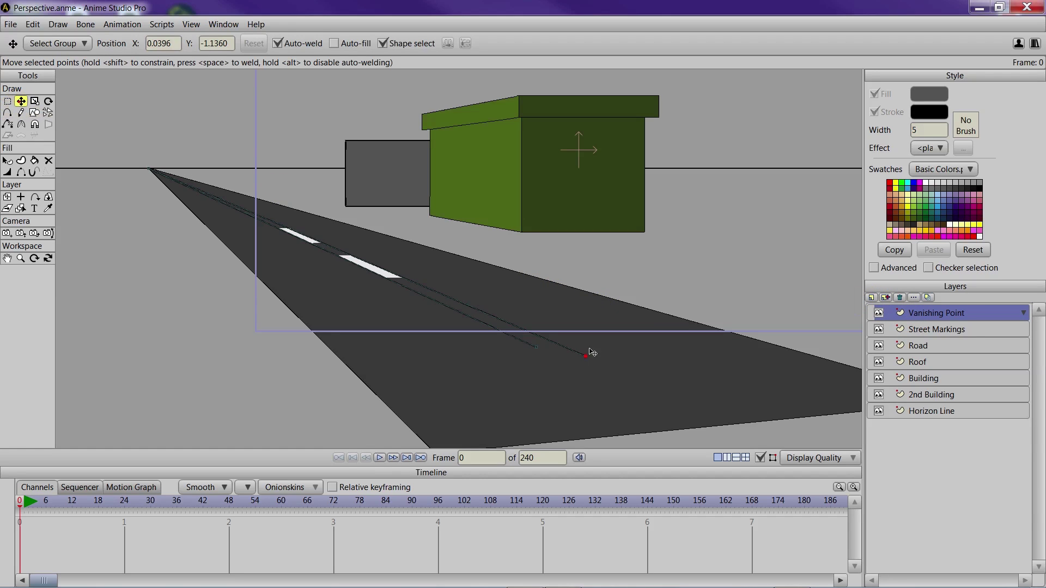
left_click_drag(587, 359, 383, 139)
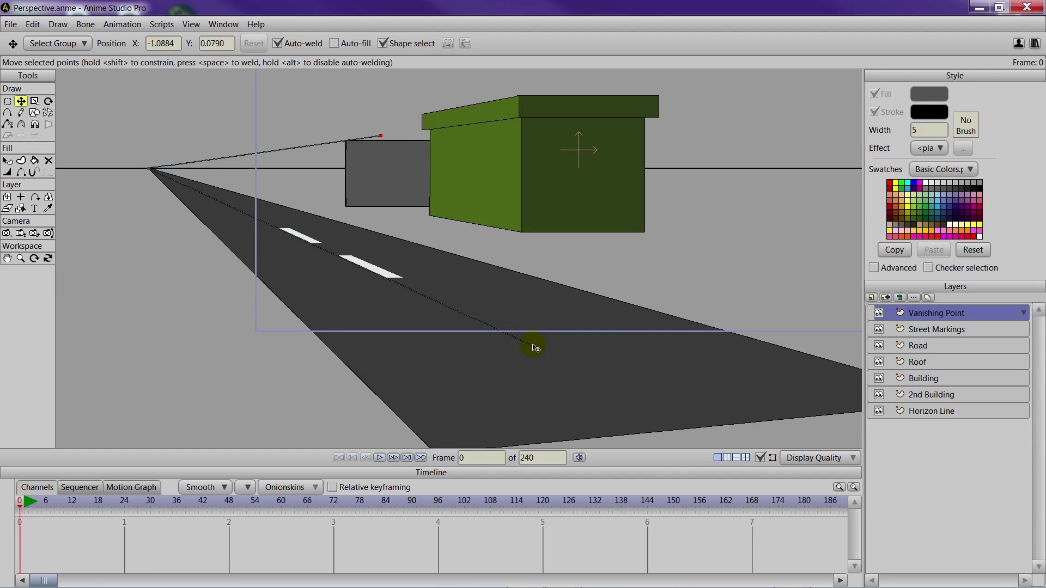
left_click_drag(538, 349, 395, 239)
scroll(394, 238, "up", 3)
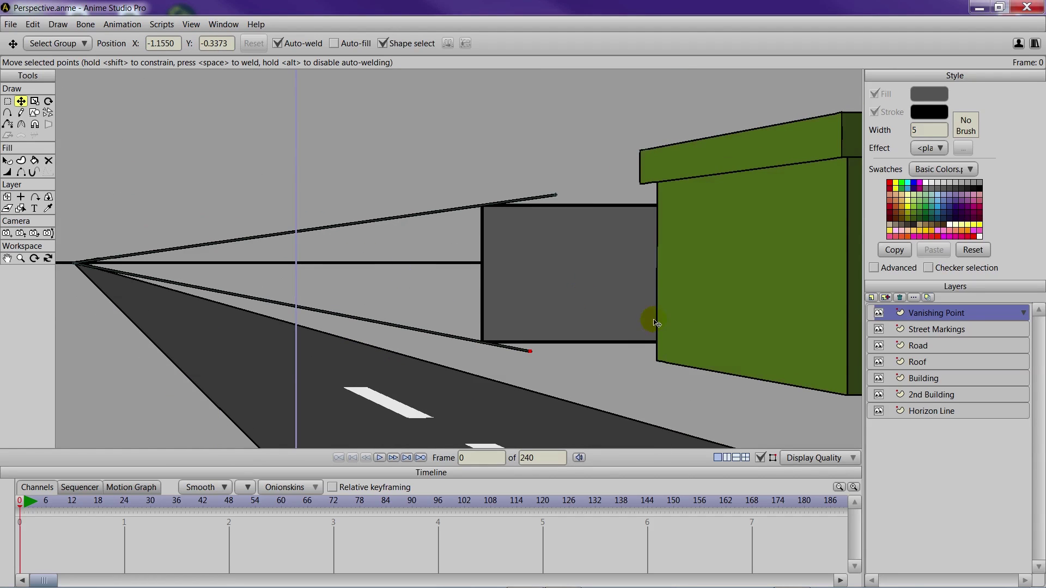
On 2nd Building, draw the side wall's top, far and bottom edges along the guides.
left_click(931, 394)
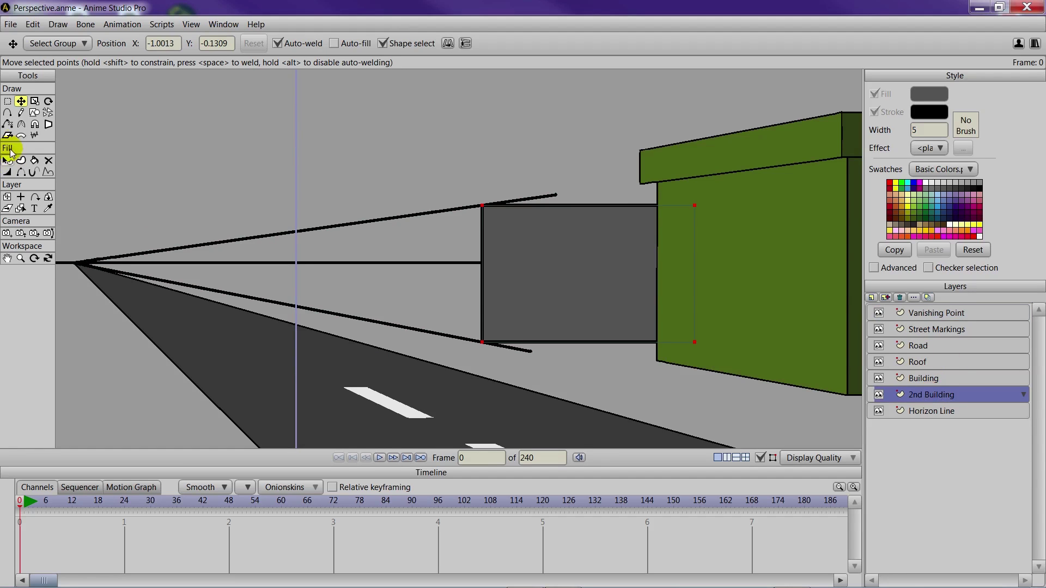
left_click(8, 113)
mouse_move(481, 207)
left_mouse_down()
mouse_move(343, 224)
mouse_move(351, 221)
mouse_move(349, 310)
left_mouse_up()
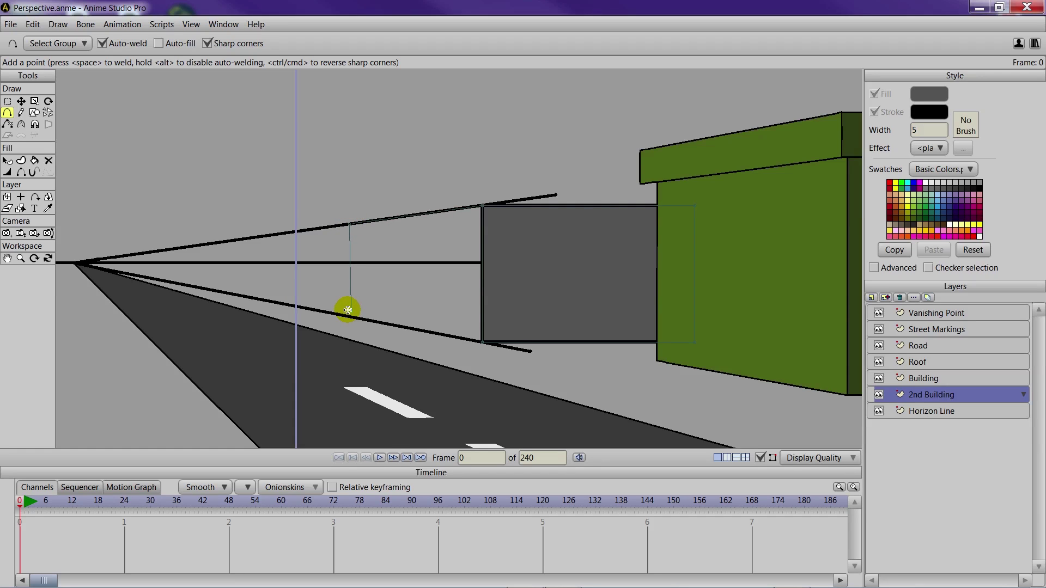
key("ctrl+z")
left_click_drag(348, 224, 348, 315)
left_click_drag(350, 316, 481, 343)
Fill the outlined side wall as a new shape.
left_click(21, 160)
mouse_move(458, 183)
left_mouse_down()
mouse_move(408, 185)
mouse_move(518, 397)
mouse_move(472, 168)
left_mouse_up()
left_click(132, 45)
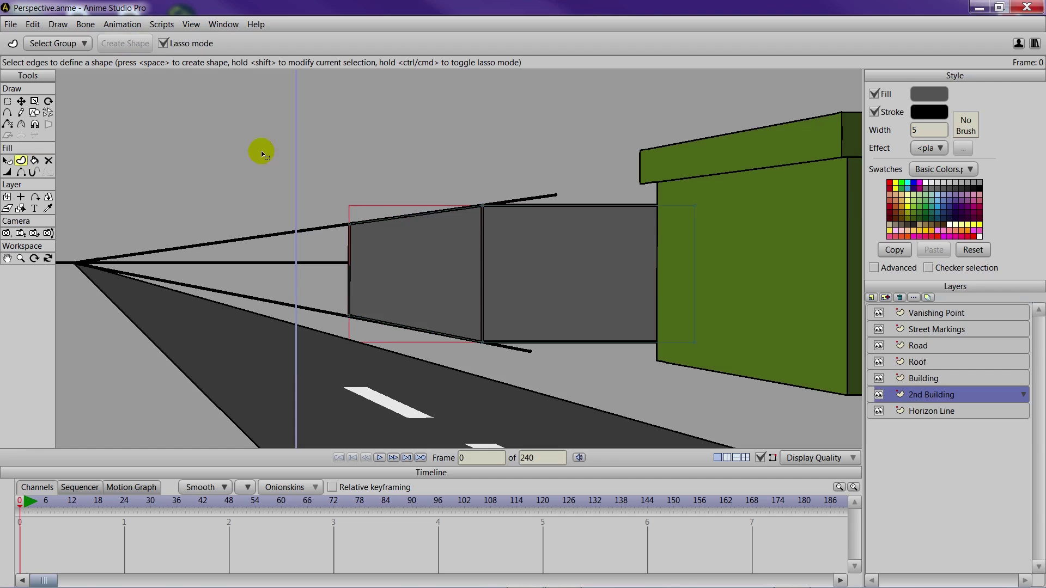
Set the side wall's fill to lighter grey 929292.
left_click(7, 160)
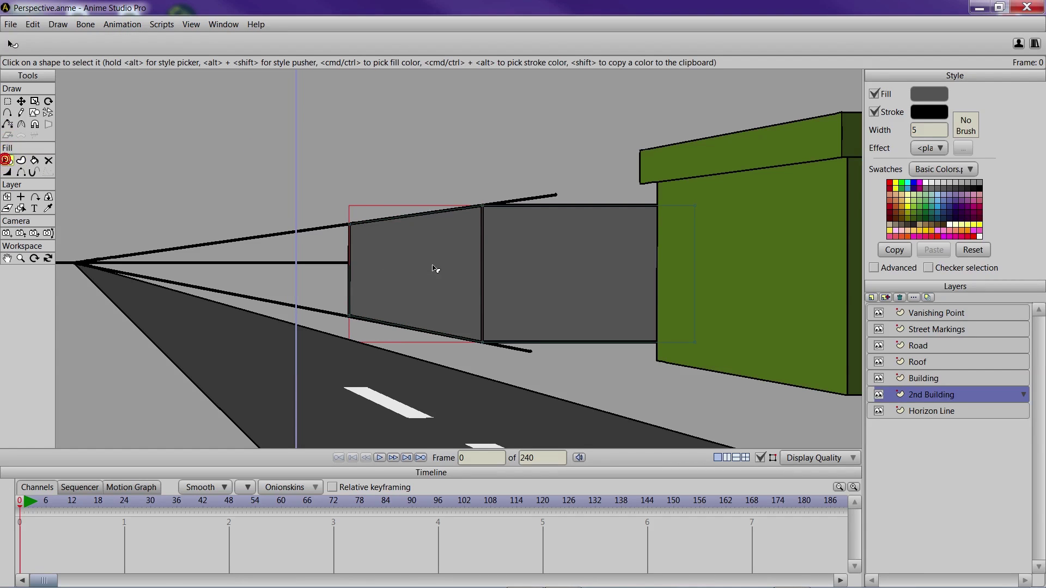
left_click(928, 94)
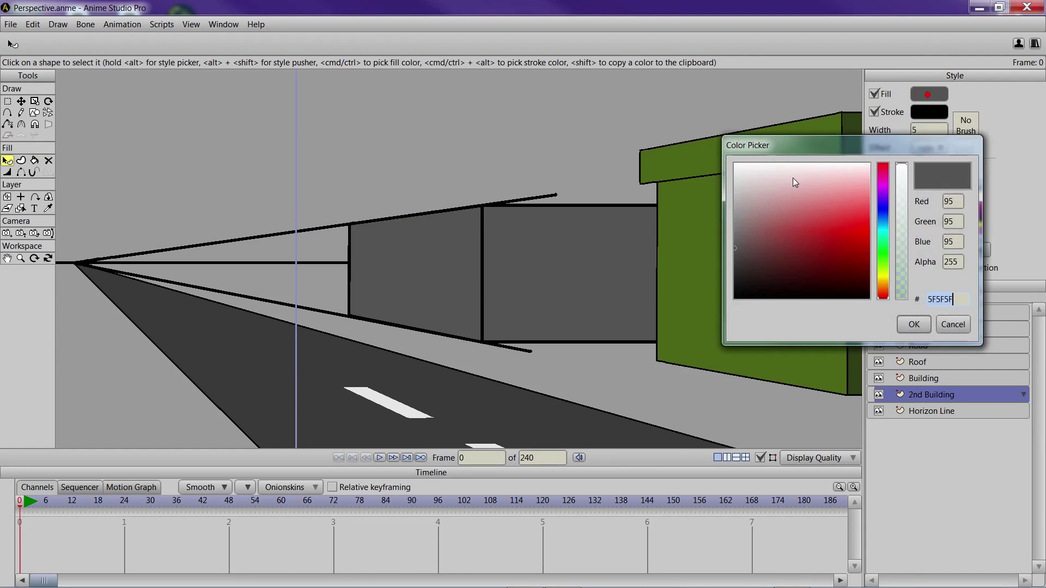
left_click_drag(748, 243, 730, 220)
left_click(883, 323)
left_click(913, 324)
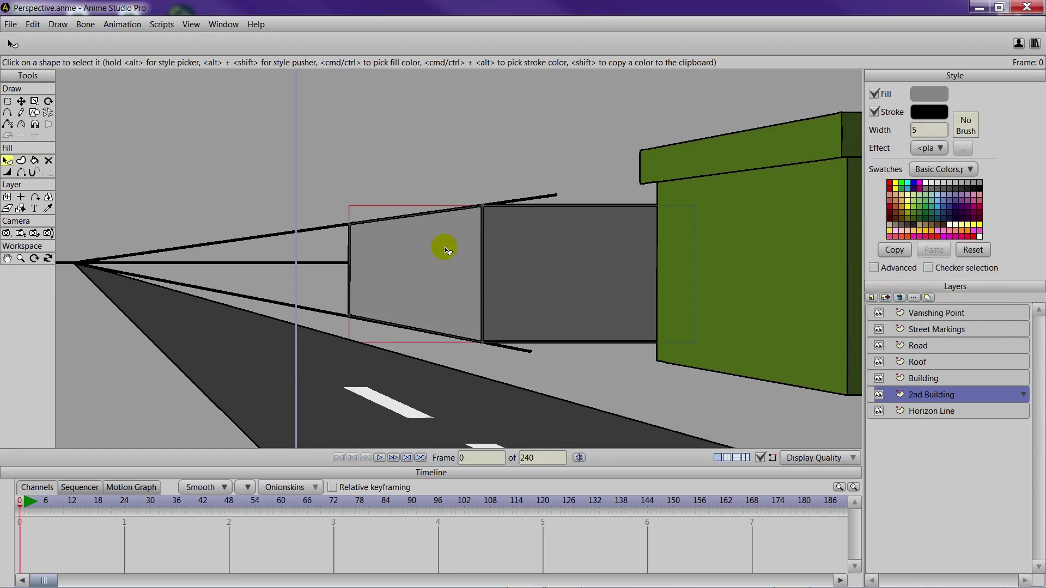
Set the outline width to 3.
left_click(641, 260)
left_click(932, 127)
key("BackSpace")
type("3")
key("Return")
Hide the Vanishing Point layer and centre the whole street scene in view.
left_click(878, 313)
scroll(707, 373, "down", 5)
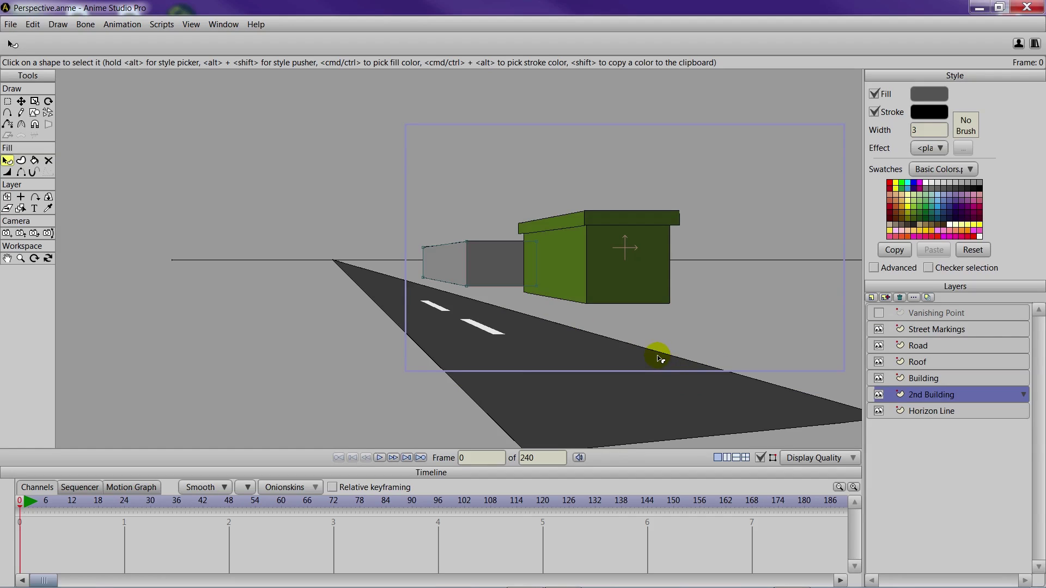
scroll(598, 348, "up", 1)
left_click_drag(605, 349, 462, 380)
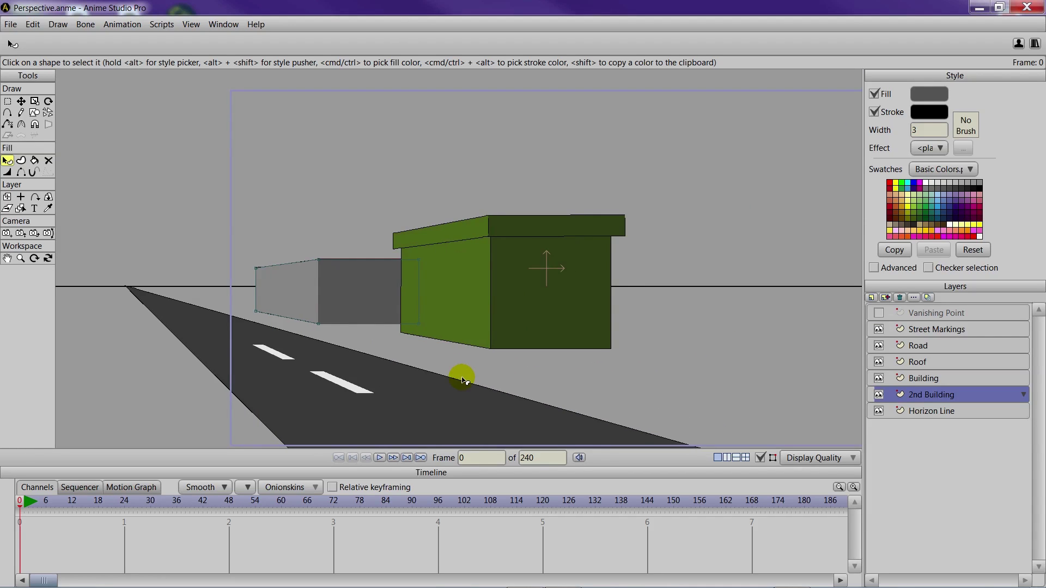